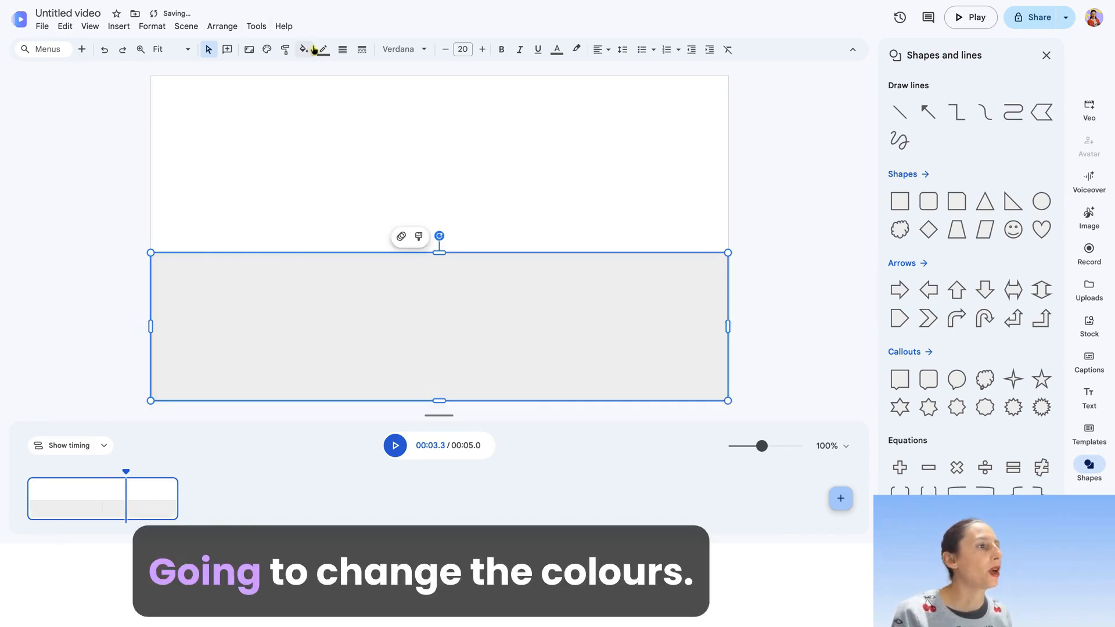
Fill the ground rectangle with dark green and make its border transparent
click(299, 50)
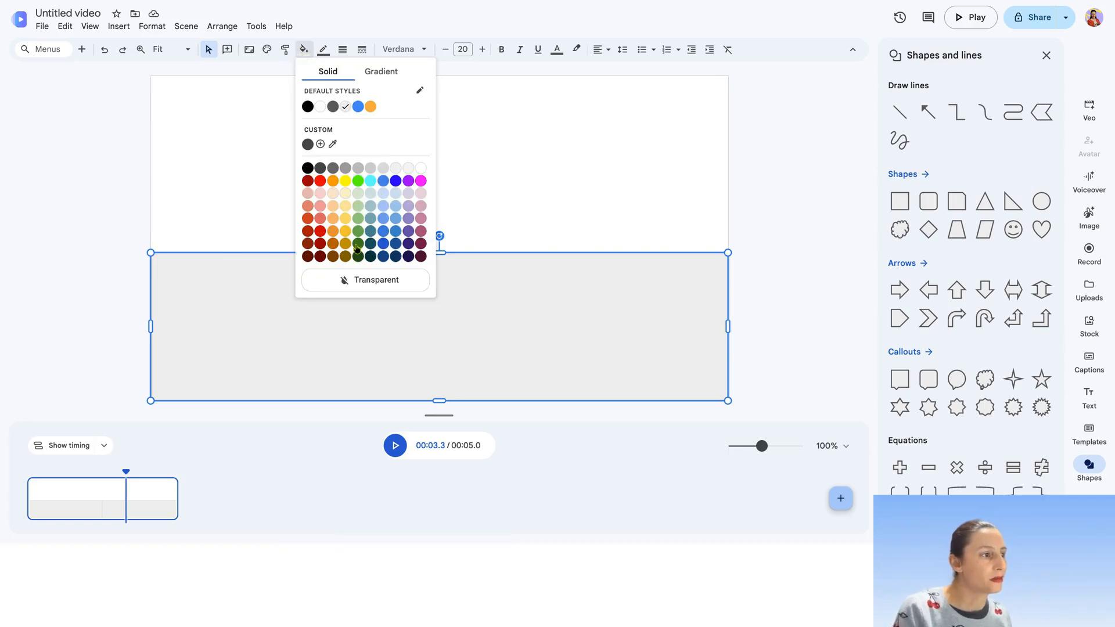
click(359, 243)
click(323, 49)
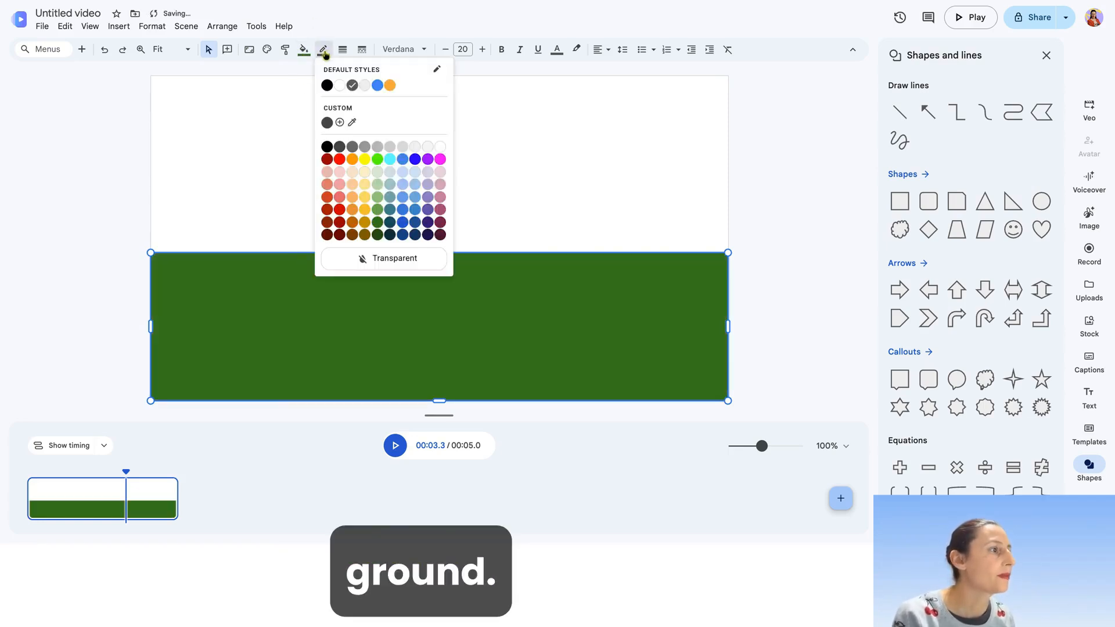
click(384, 256)
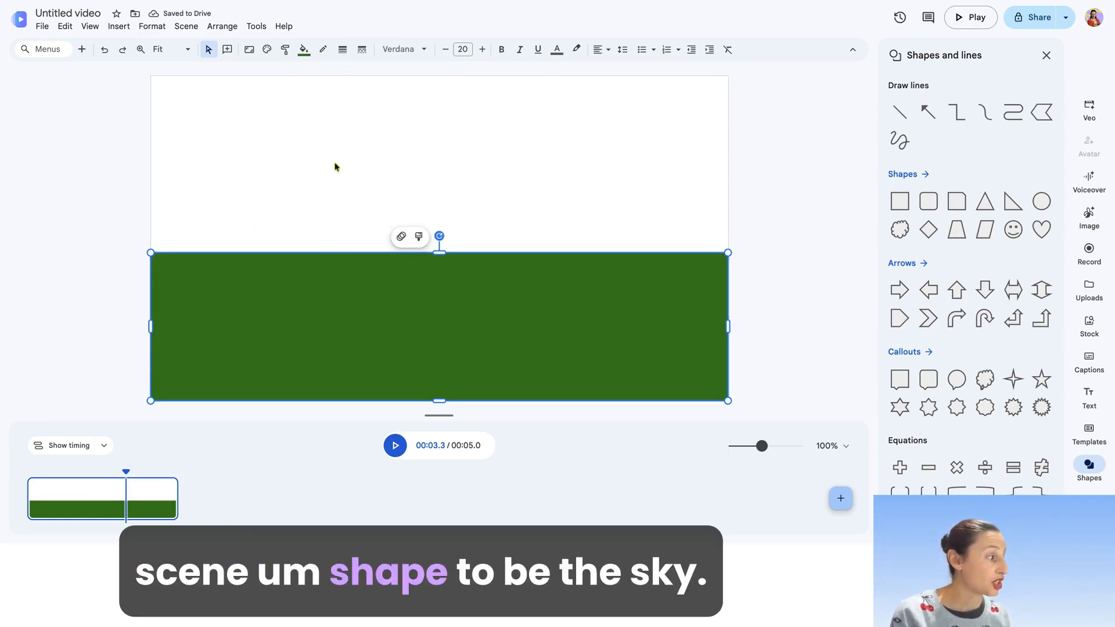
Duplicate the green rectangle, align the copy with the scene's upper edge and stretch it down to meet the ground
right_click(303, 271)
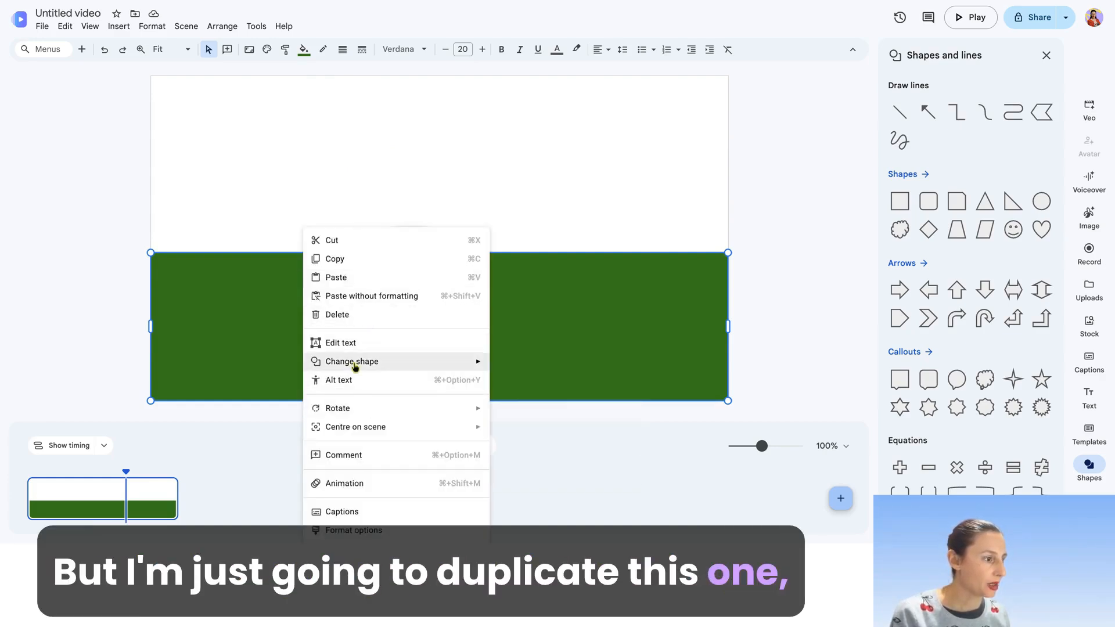
click(343, 261)
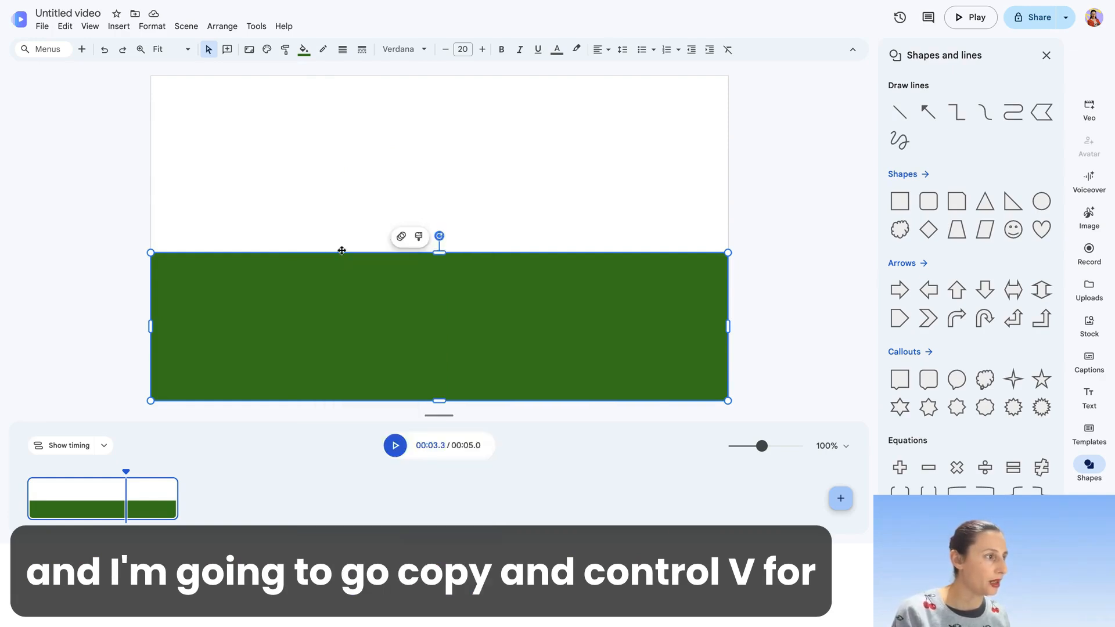
key(ctrl+v)
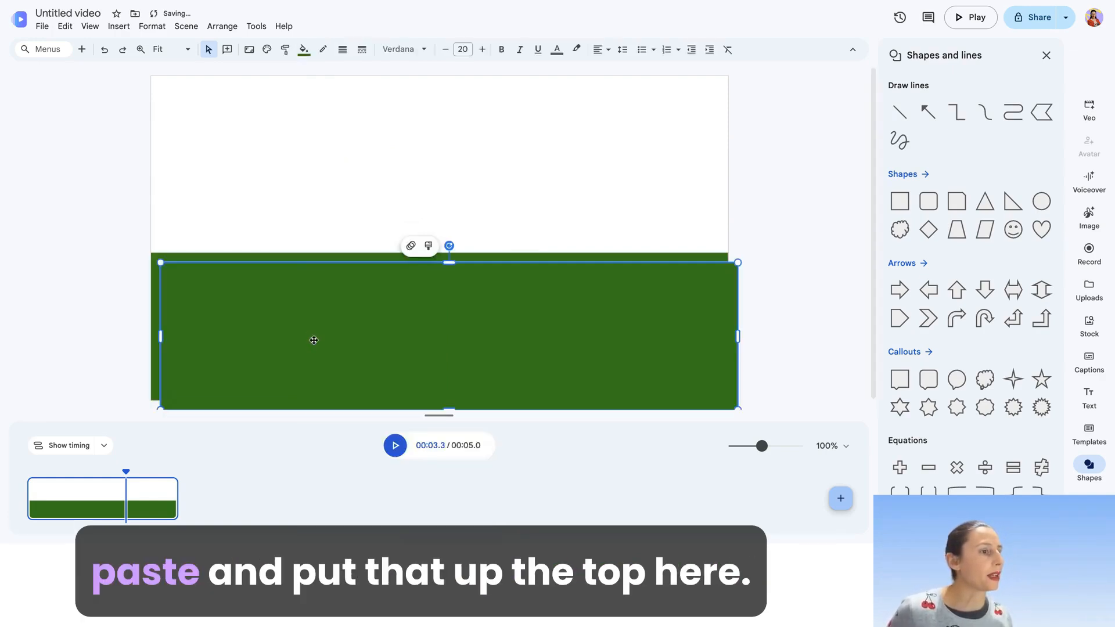
drag(311, 338, 308, 156)
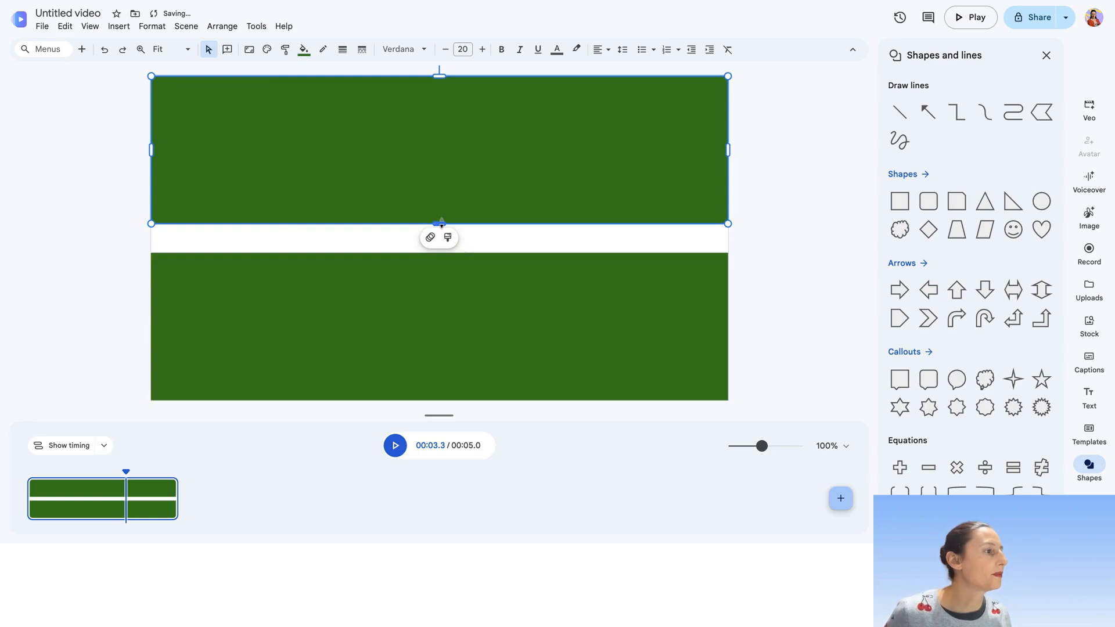
drag(441, 224, 437, 254)
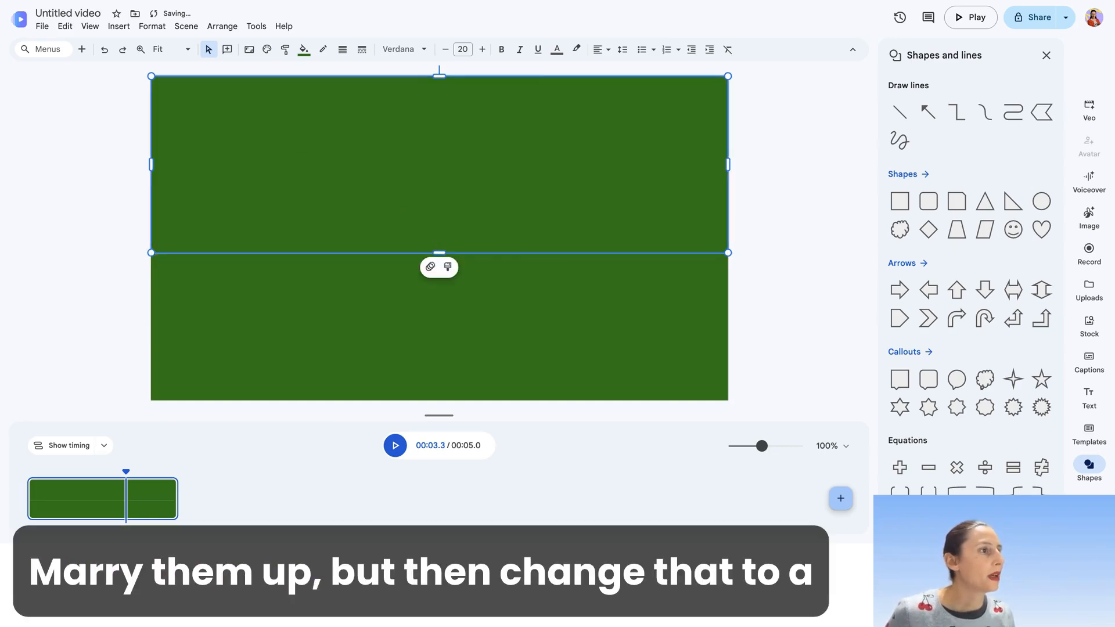
Fill the upper rectangle with dark blue for the sky
click(303, 49)
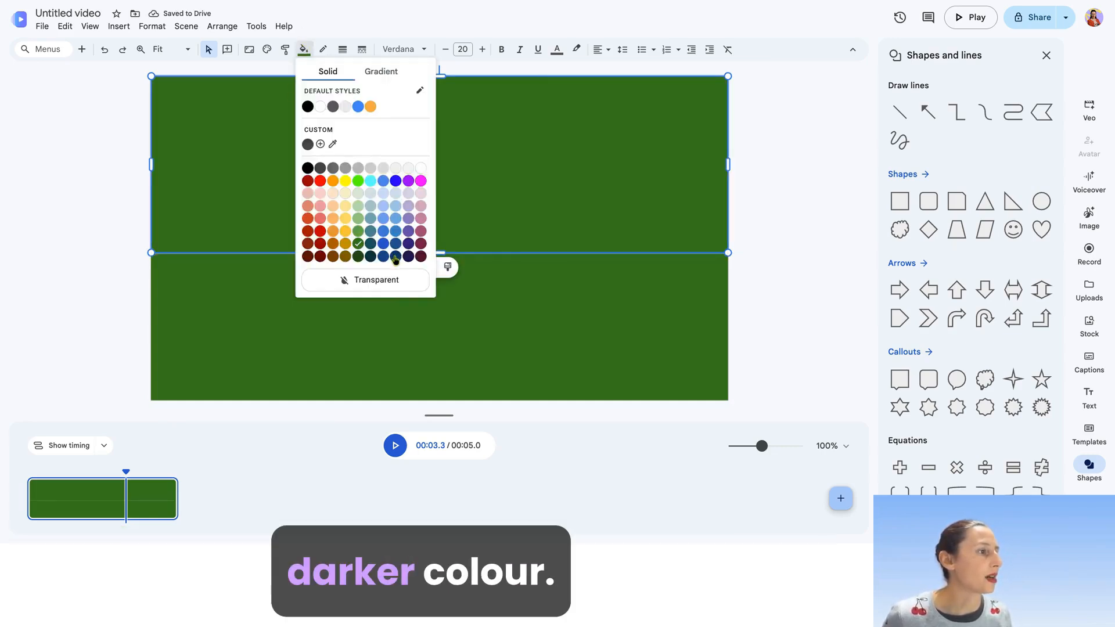
click(395, 256)
click(102, 230)
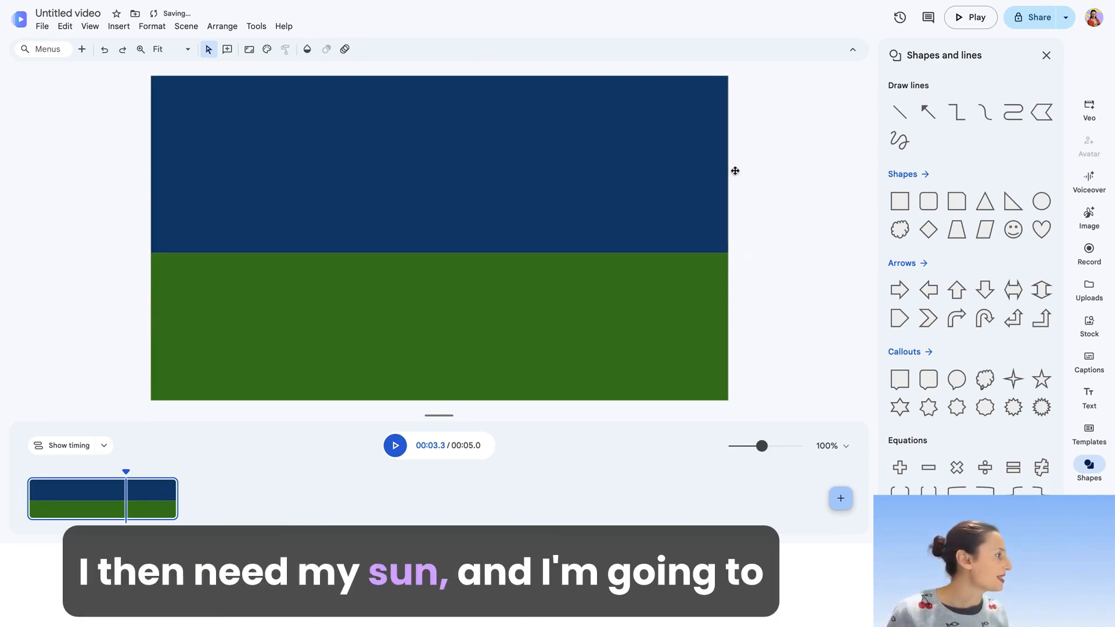
Insert a circle for the sun, enlarge it and place it across the left end of the horizon
click(1041, 201)
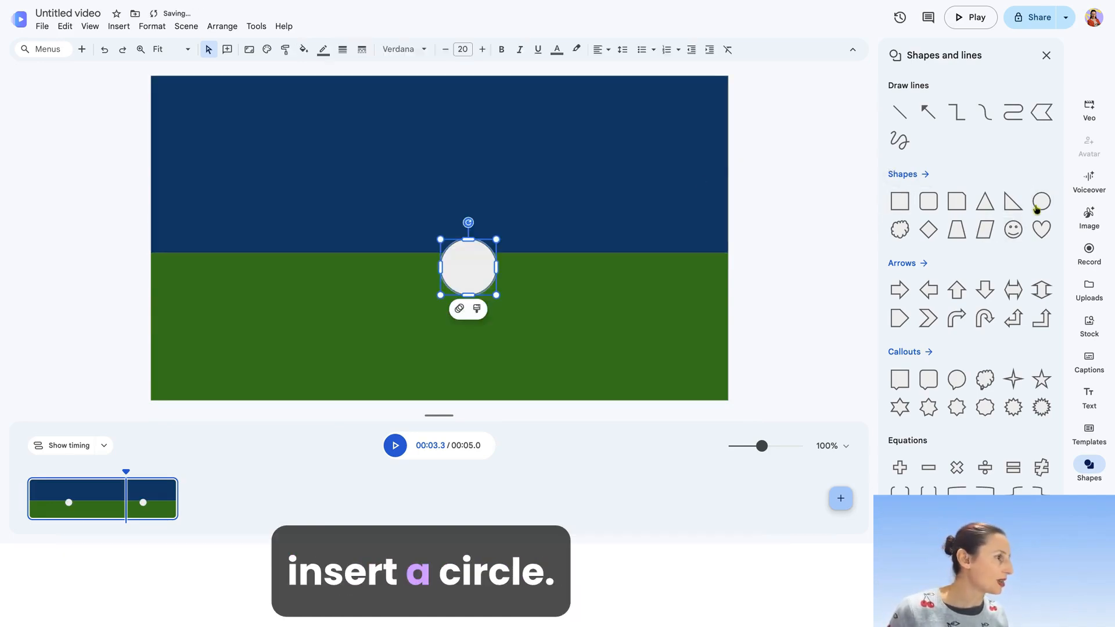
drag(475, 271, 274, 341)
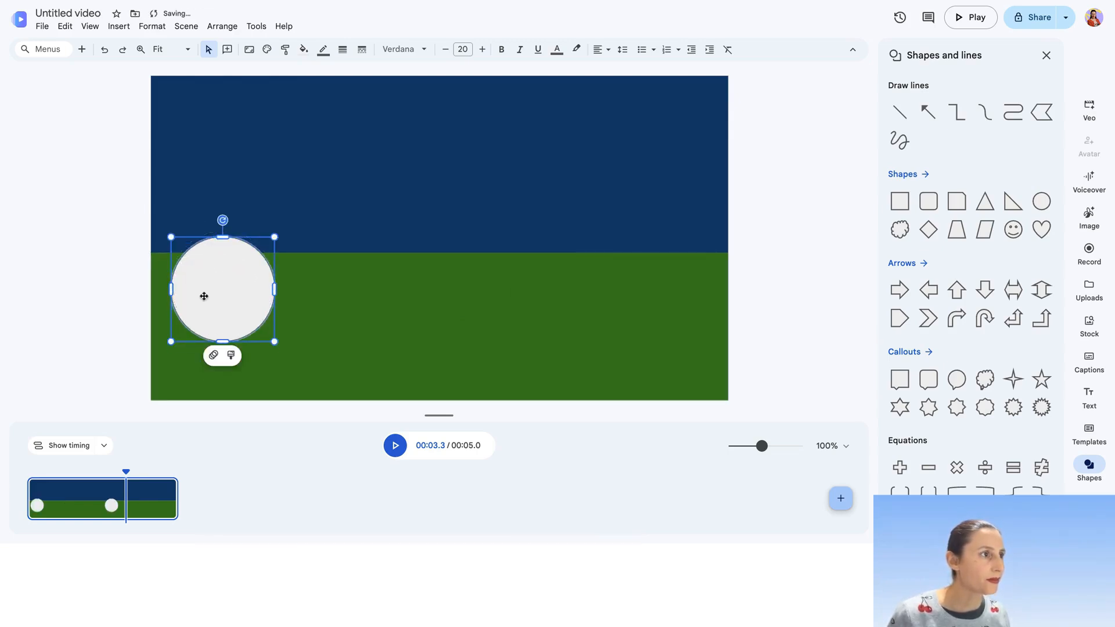
Fill the sun circle with yellow and make its border transparent
click(300, 50)
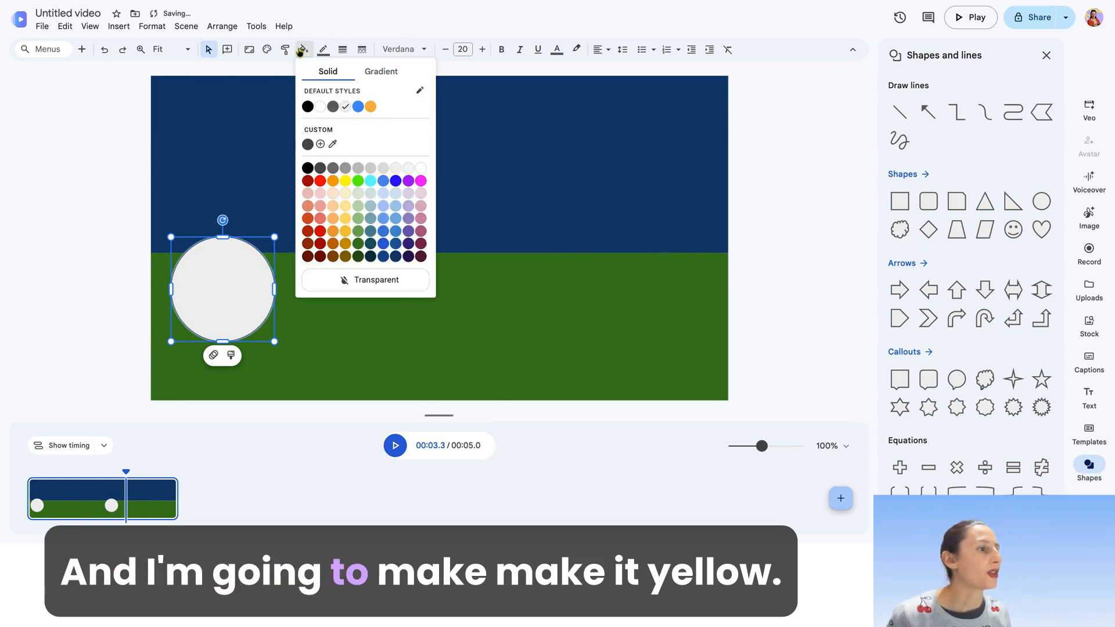
click(345, 182)
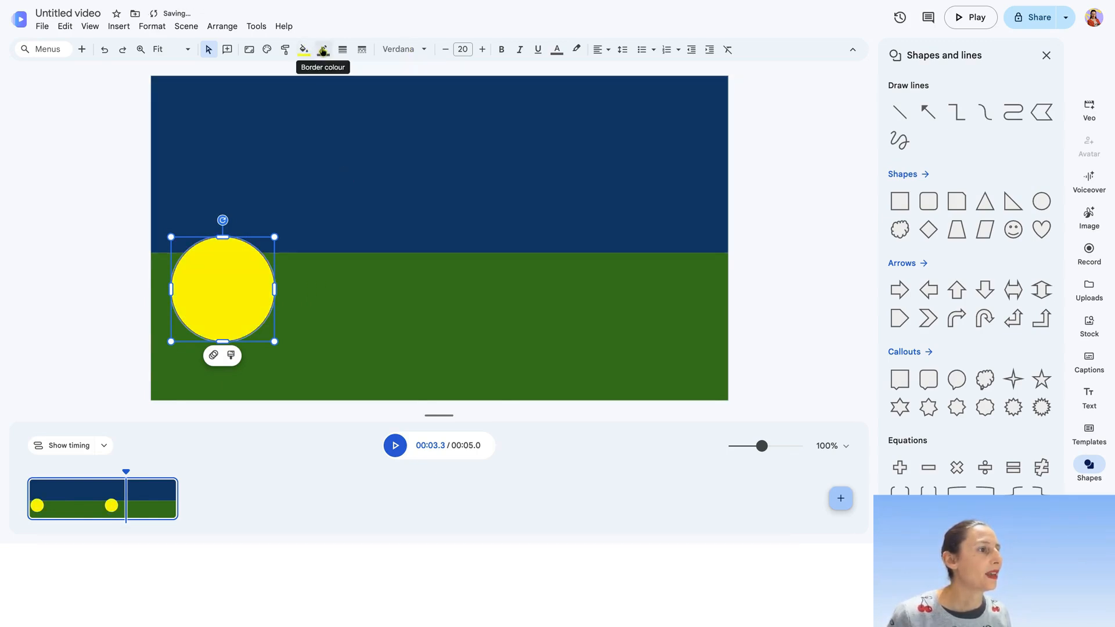
click(323, 51)
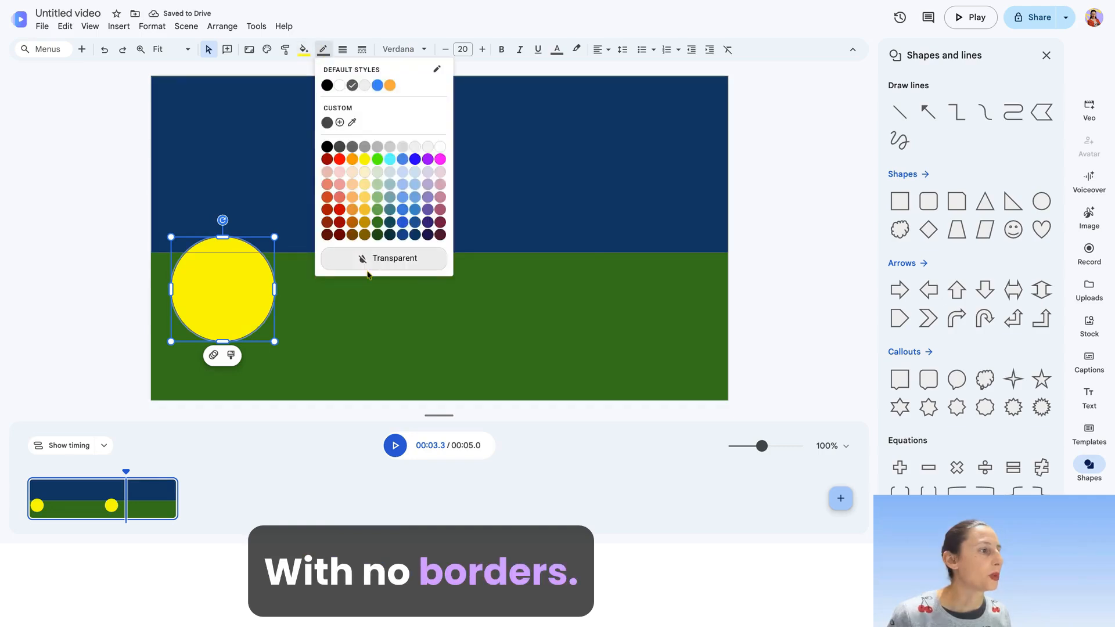
click(380, 259)
click(78, 189)
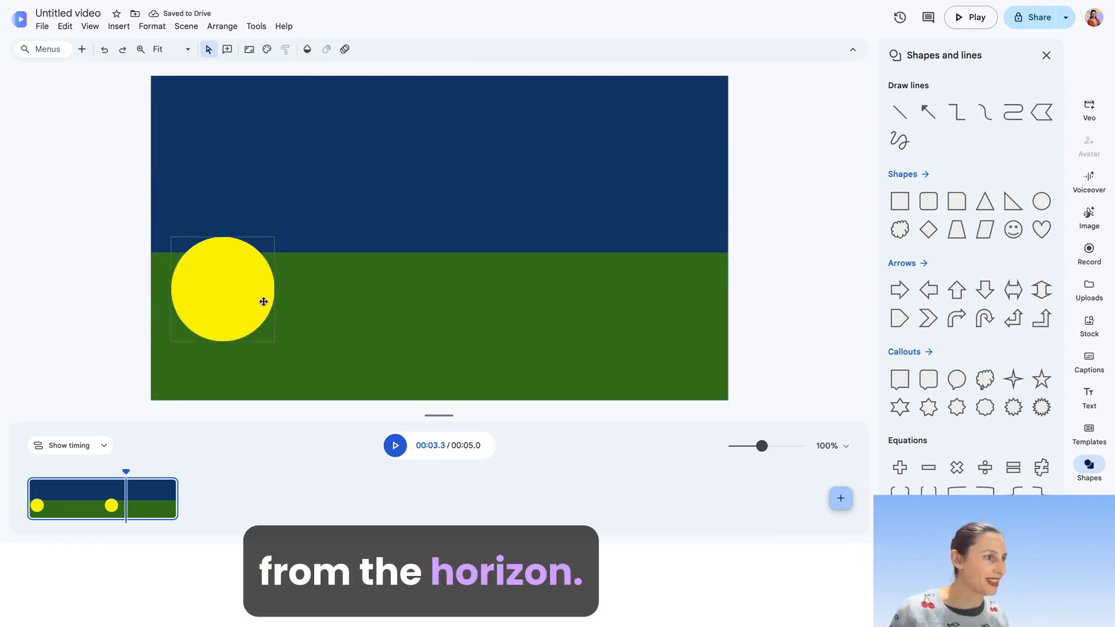
Try to cover the lower part of the sun by bringing the green ground rectangle forward one layer
click(343, 304)
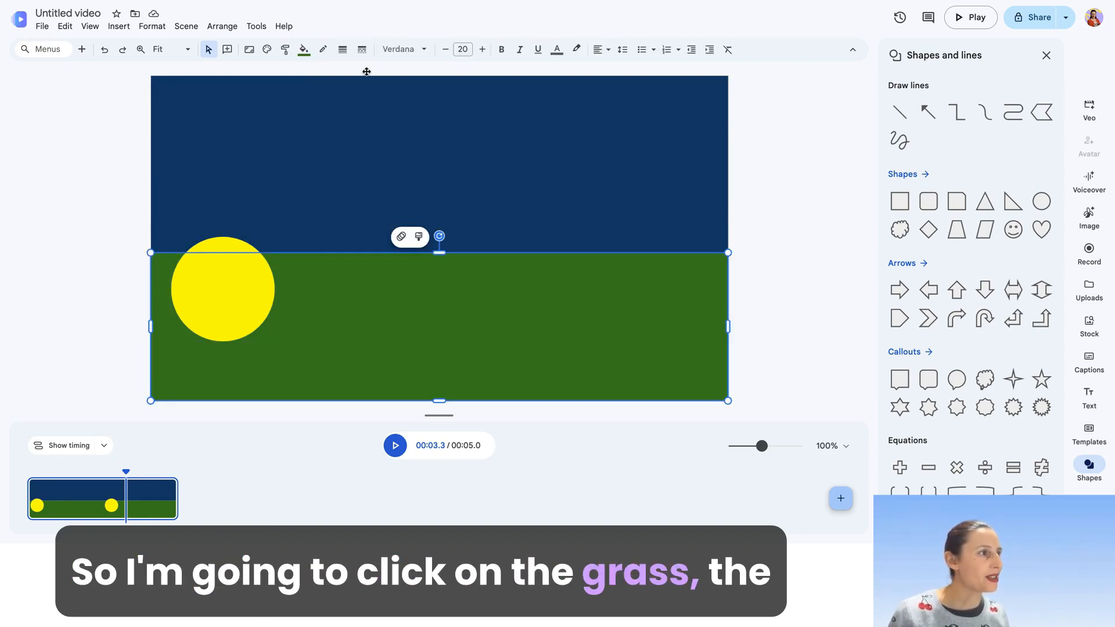
right_click(416, 324)
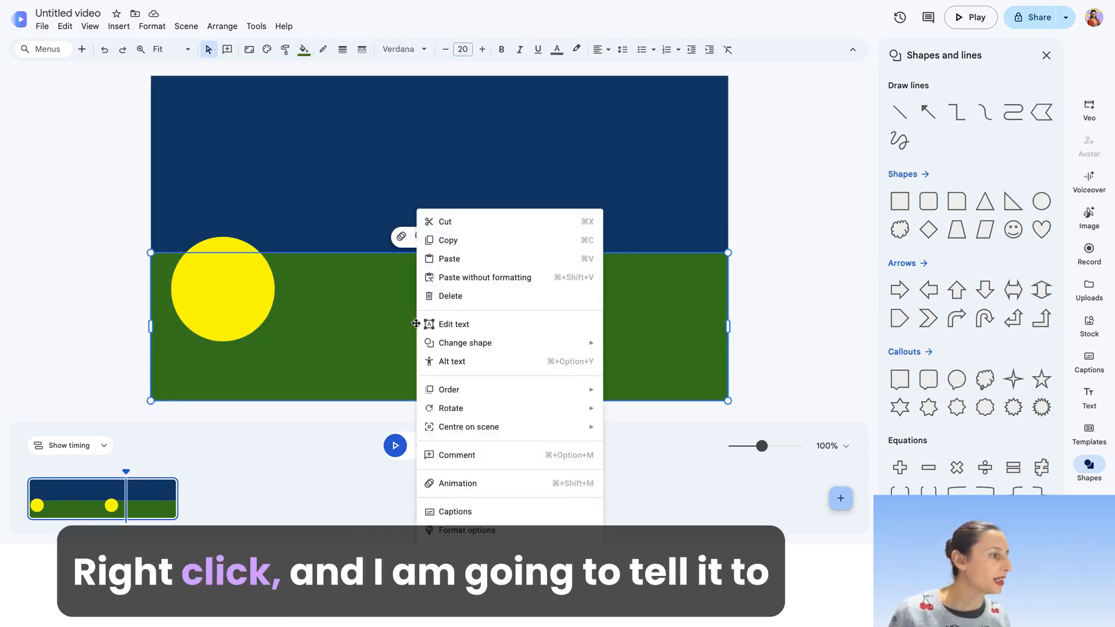
mouse_move(475, 396)
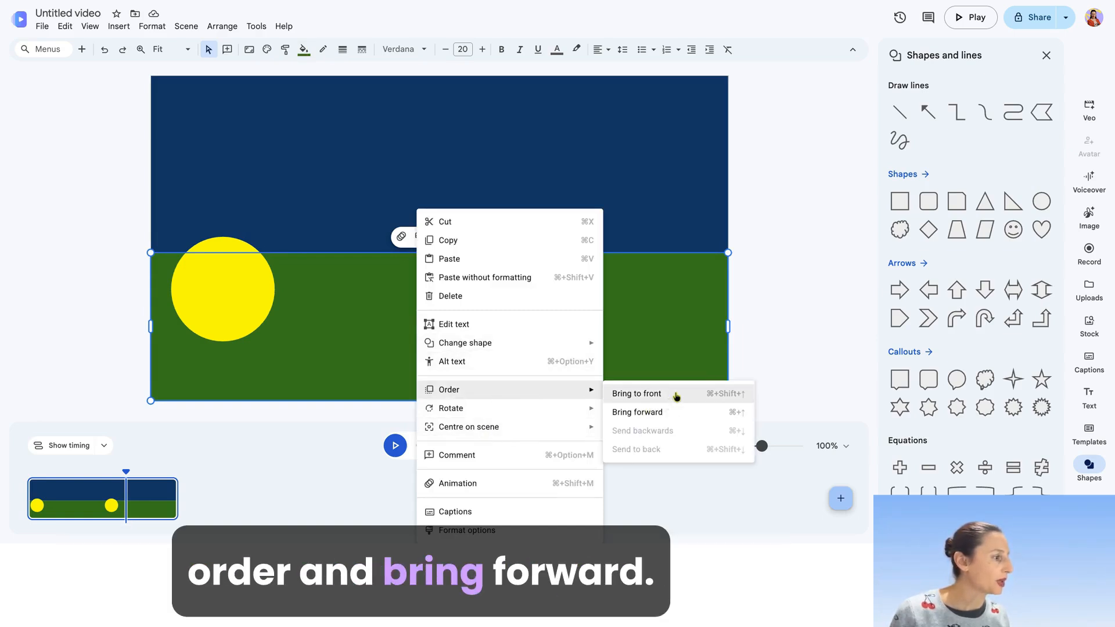
click(637, 411)
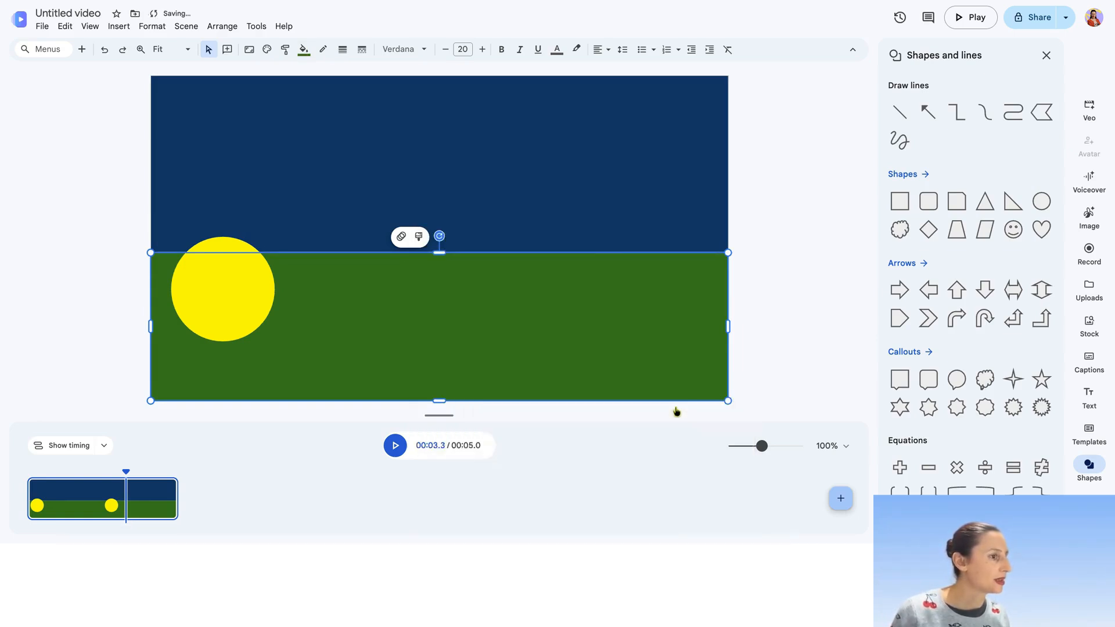
Bring the green ground rectangle to the front so it covers the lower part of the sun
right_click(457, 297)
click(349, 292)
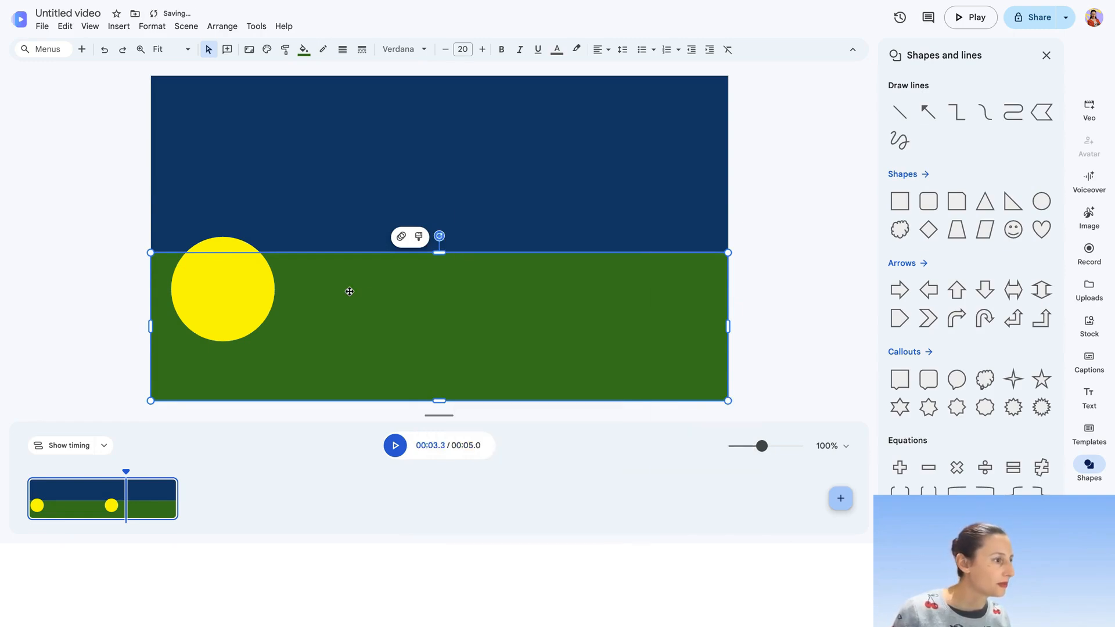
right_click(350, 292)
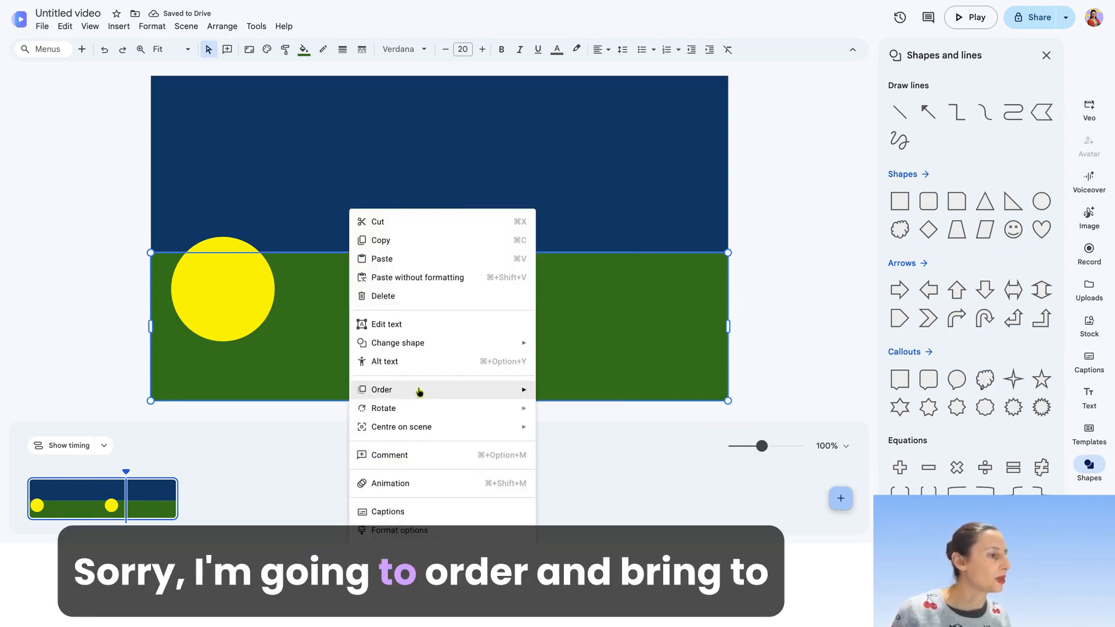
mouse_move(424, 393)
click(569, 393)
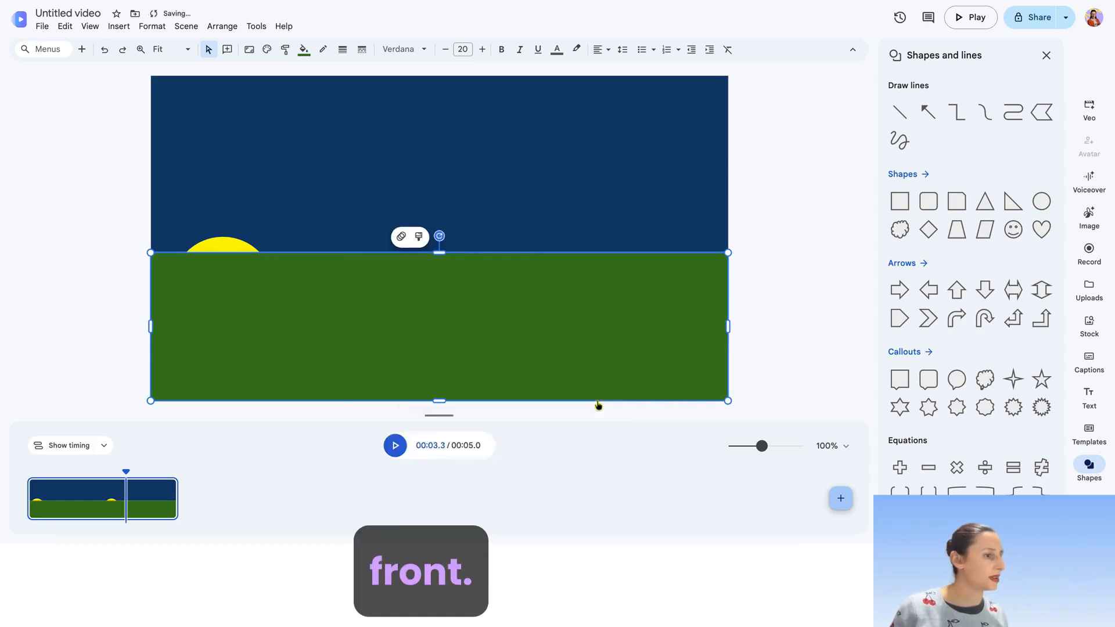
click(111, 295)
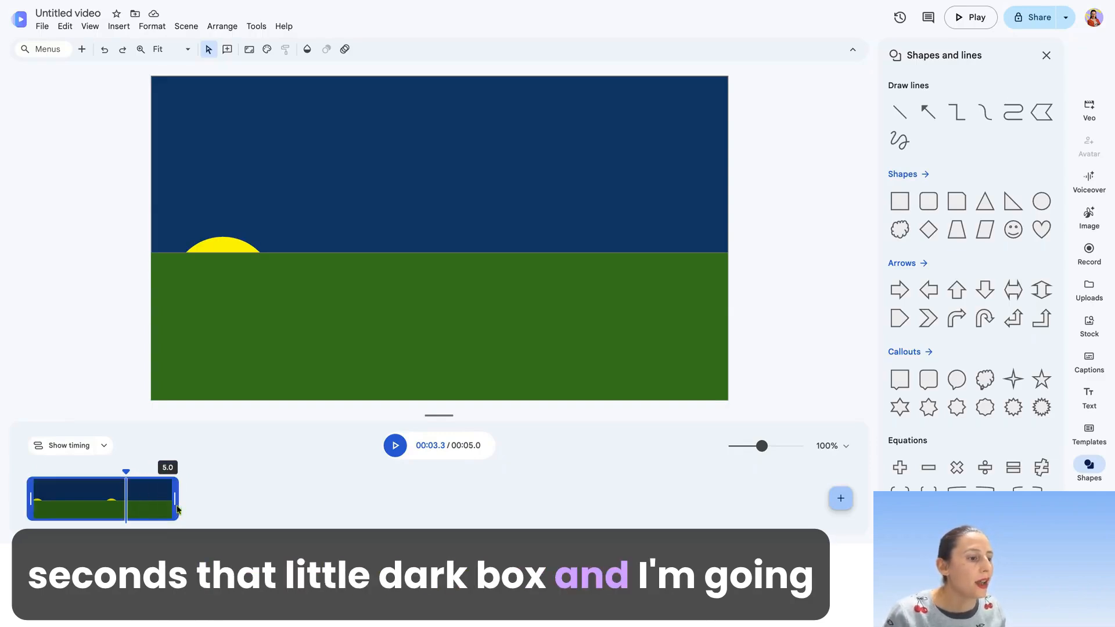
Shorten the scene to 1 second and duplicate it
drag(177, 498, 54, 491)
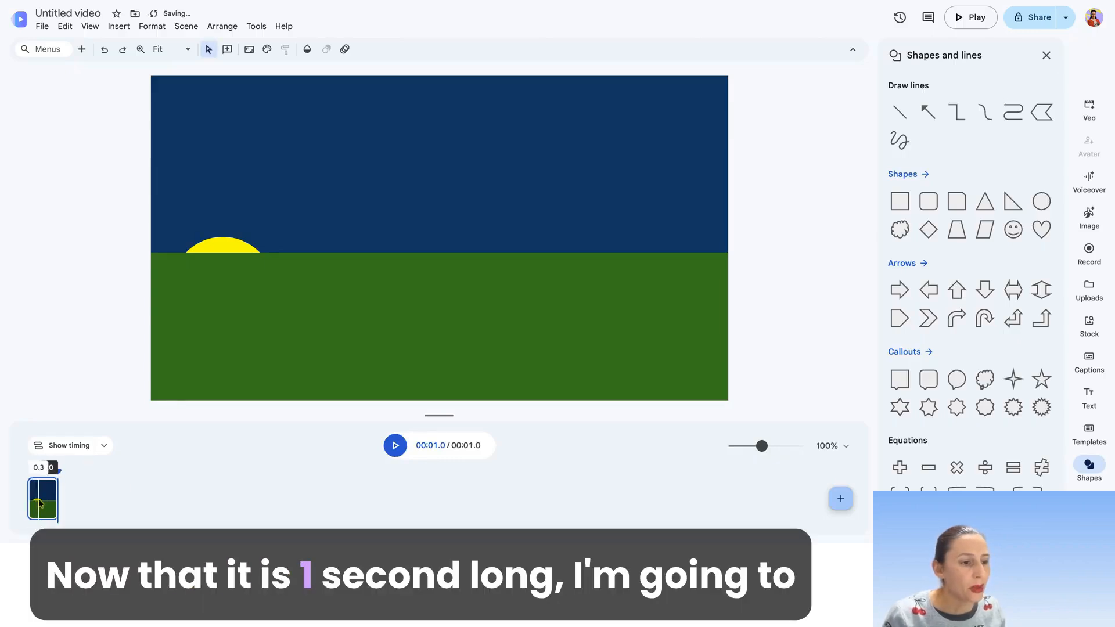
right_click(40, 503)
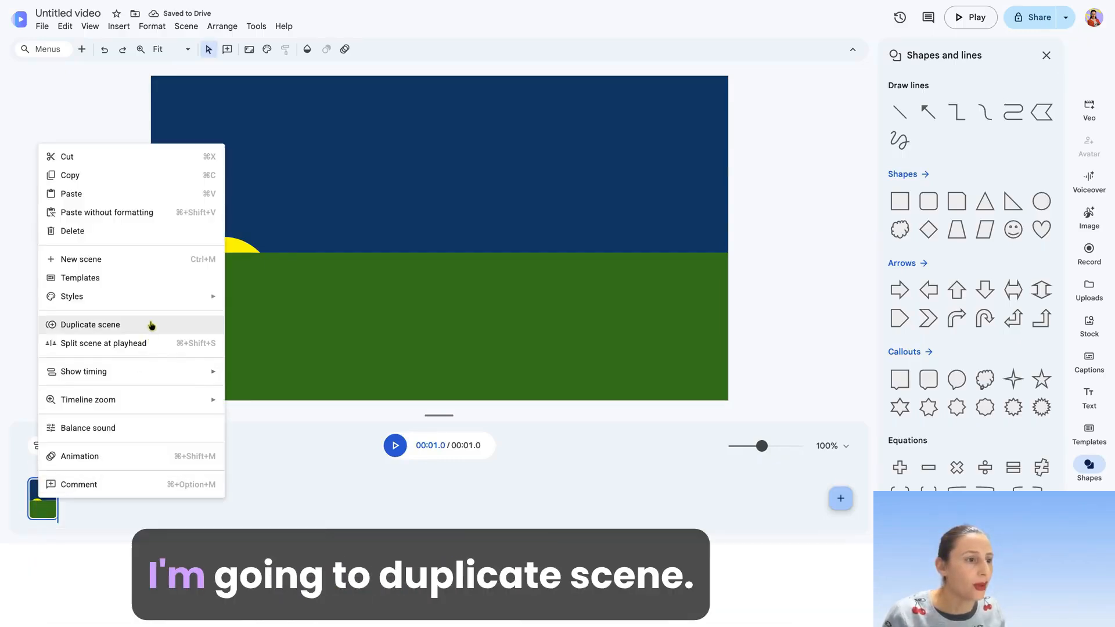
click(149, 327)
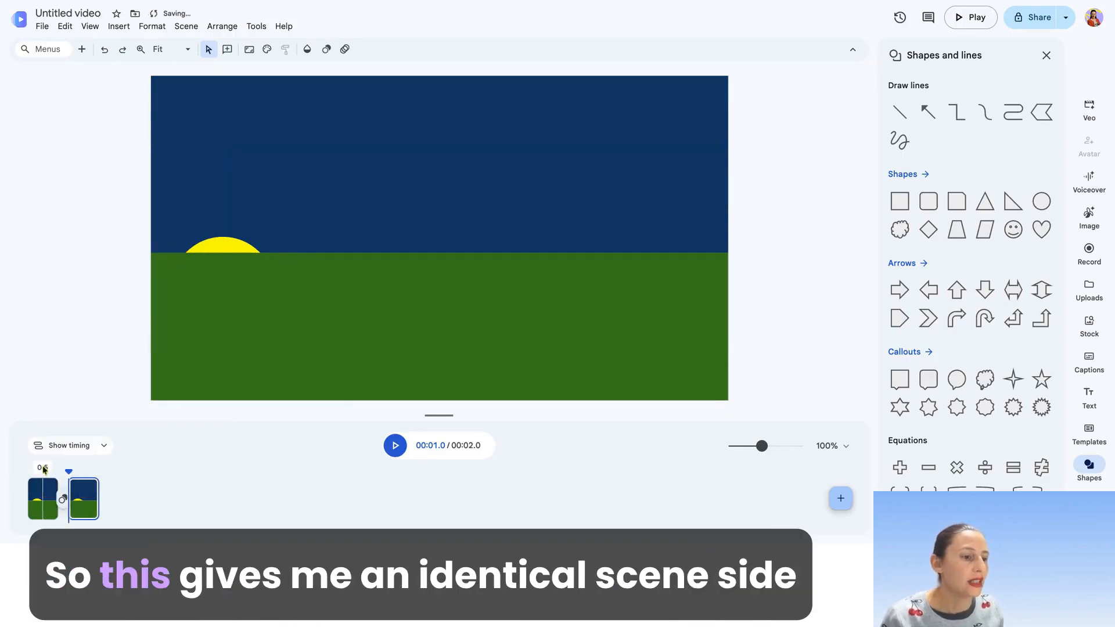
In the second scene, move the sun slightly up and to the right
click(84, 505)
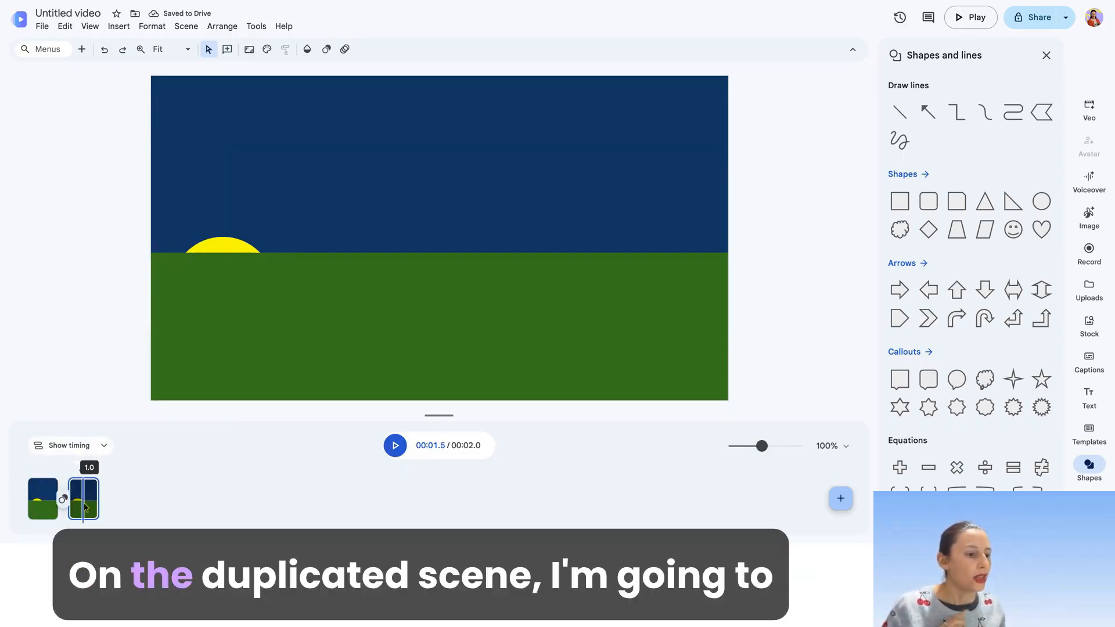
click(230, 245)
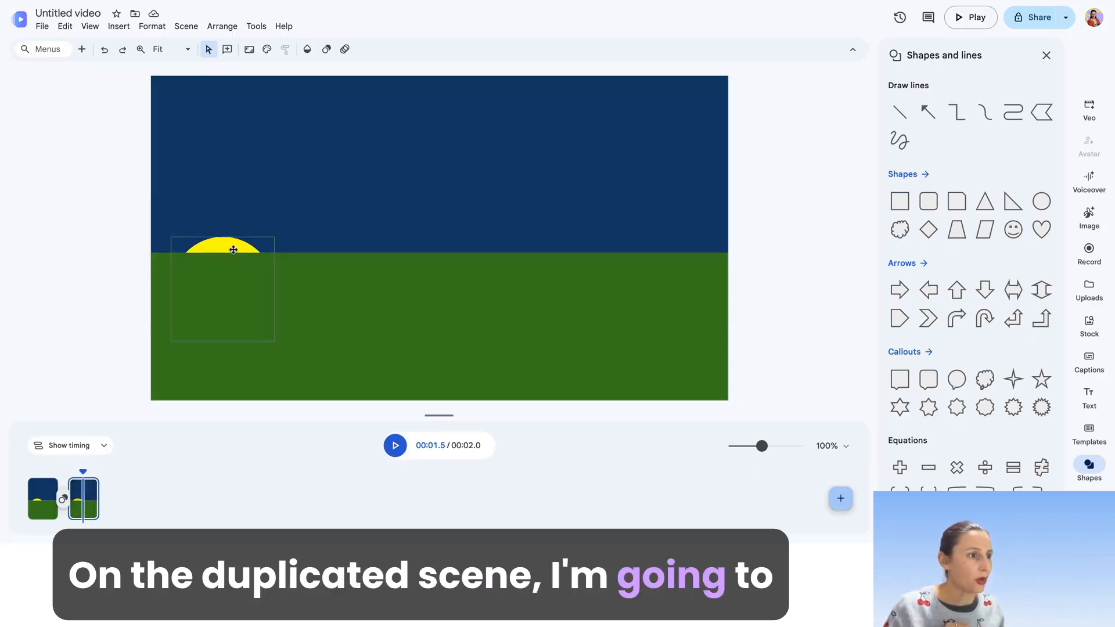
click(229, 244)
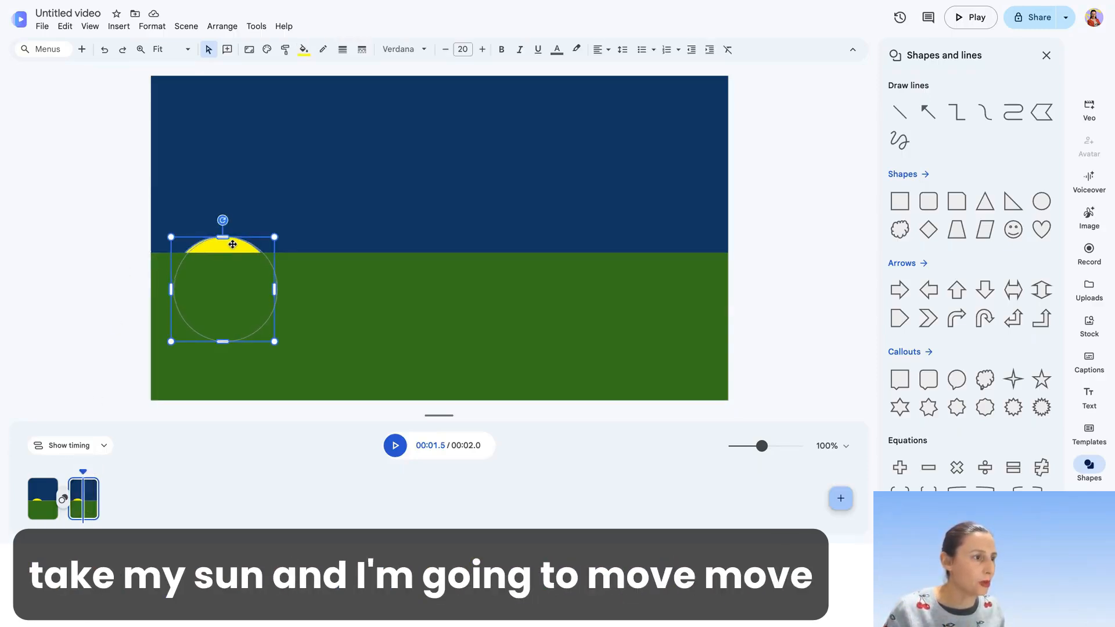
drag(236, 233, 236, 231)
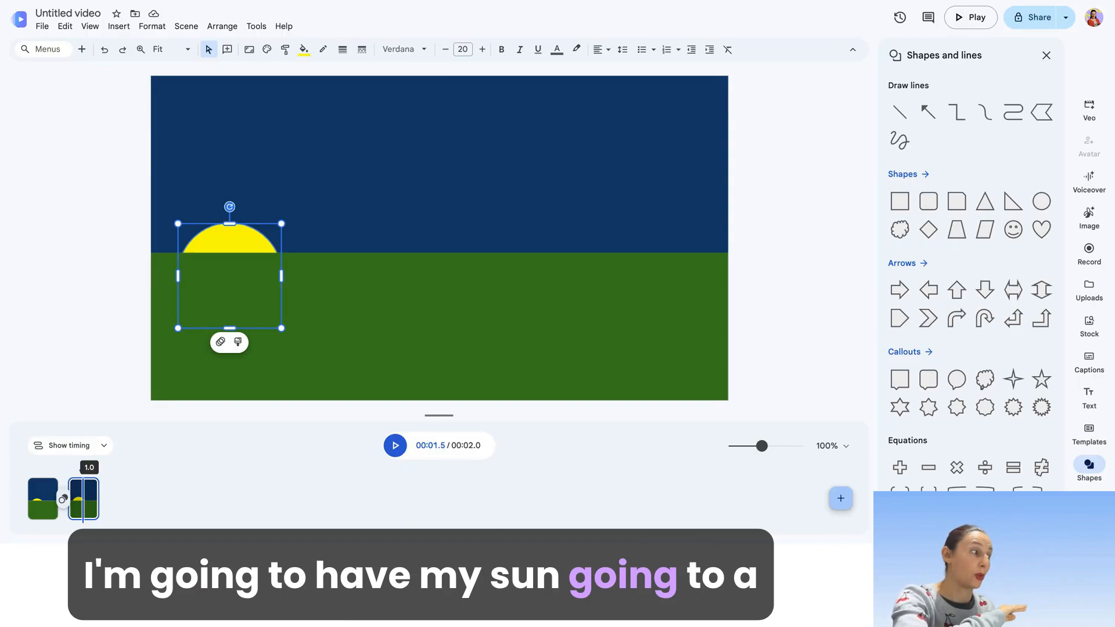
Duplicate the second scene and move the sun further up and to the right in the copy
right_click(88, 495)
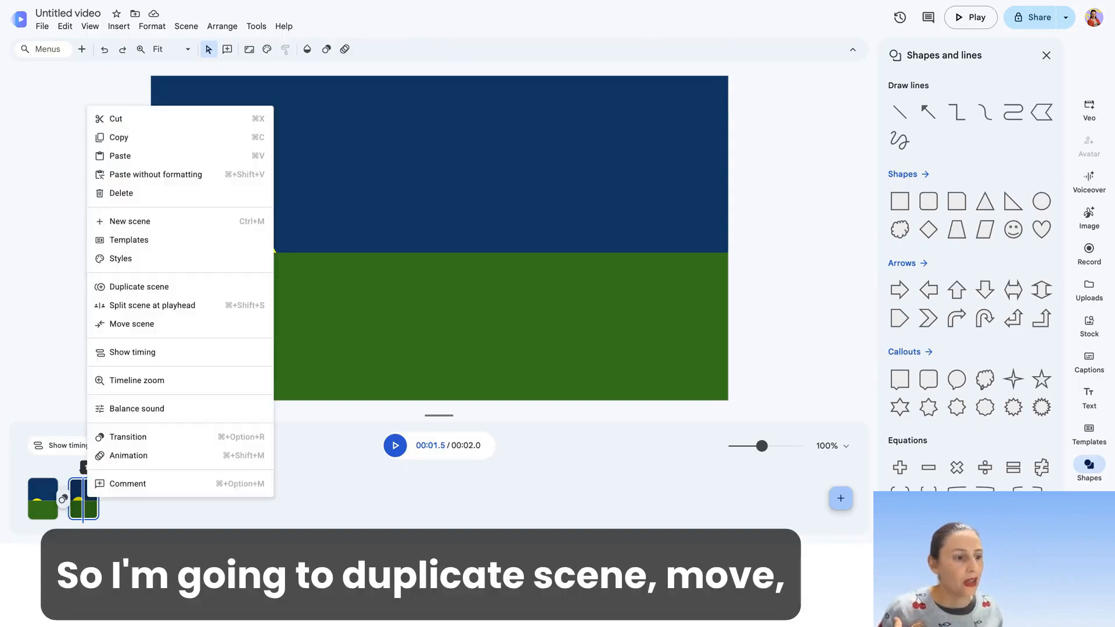
mouse_move(174, 321)
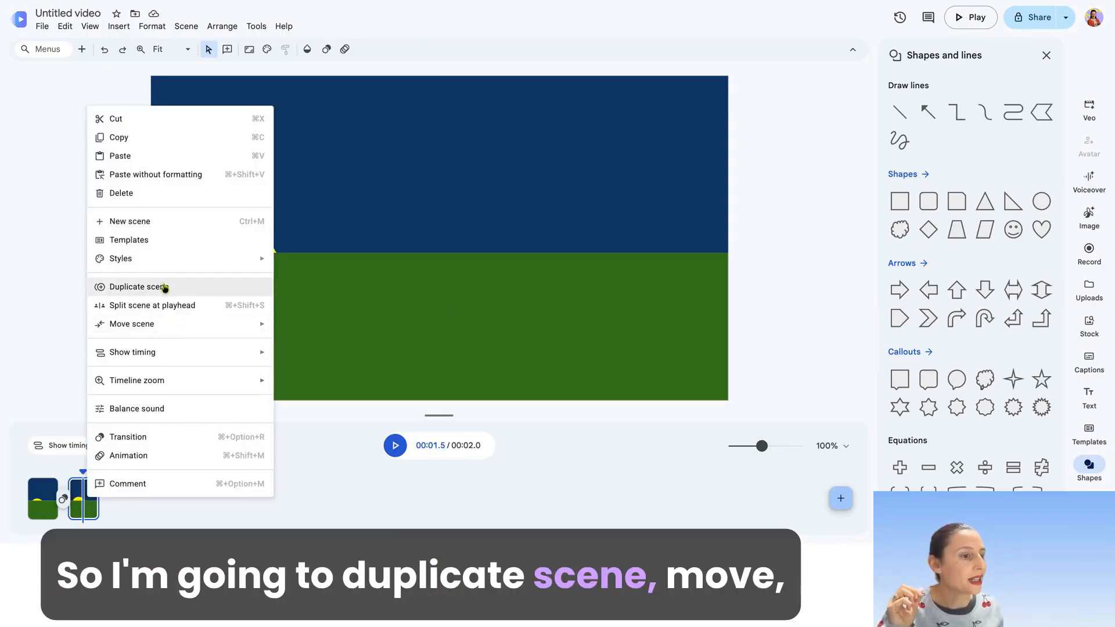
click(156, 286)
drag(234, 230, 260, 211)
Add a fourth and fifth scene by duplicating the last scene each time, moving the sun further up and to the right in each
right_click(122, 505)
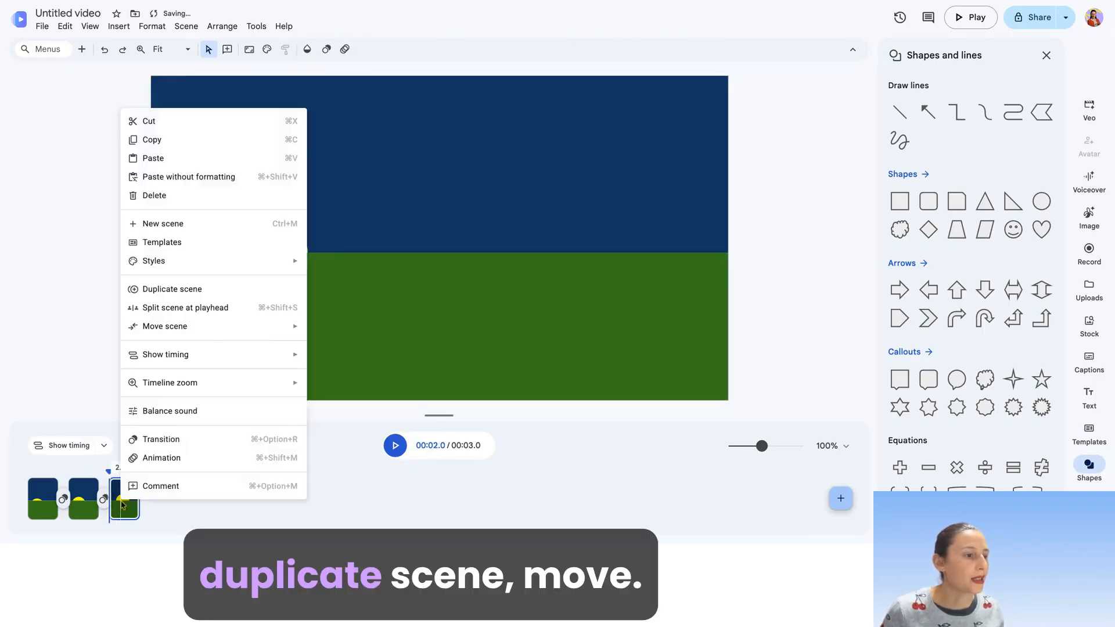
click(214, 285)
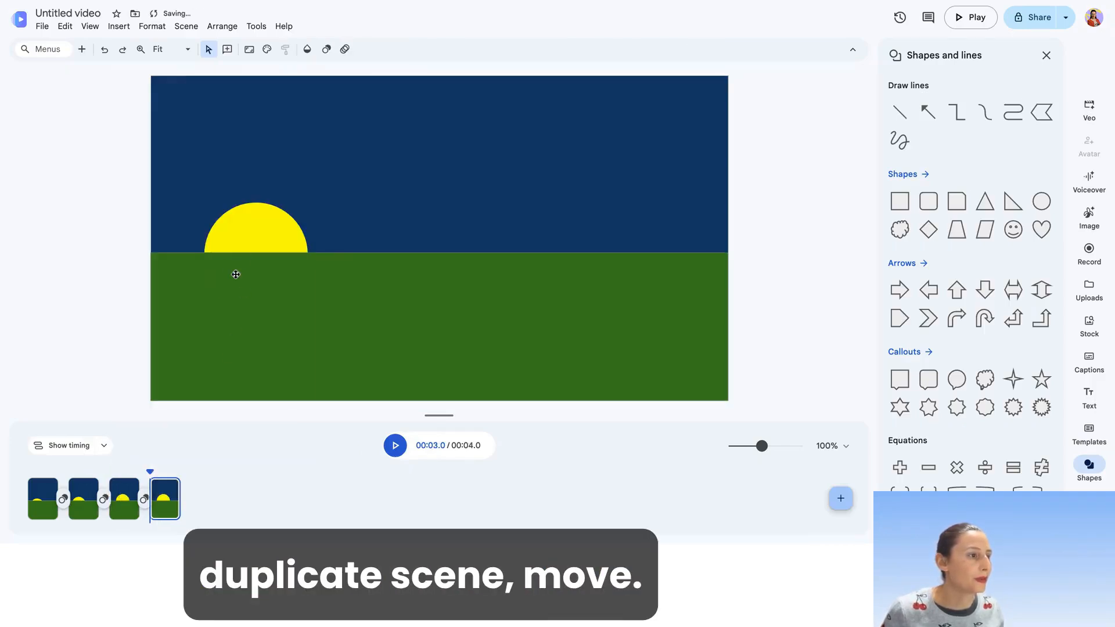
drag(269, 228, 296, 201)
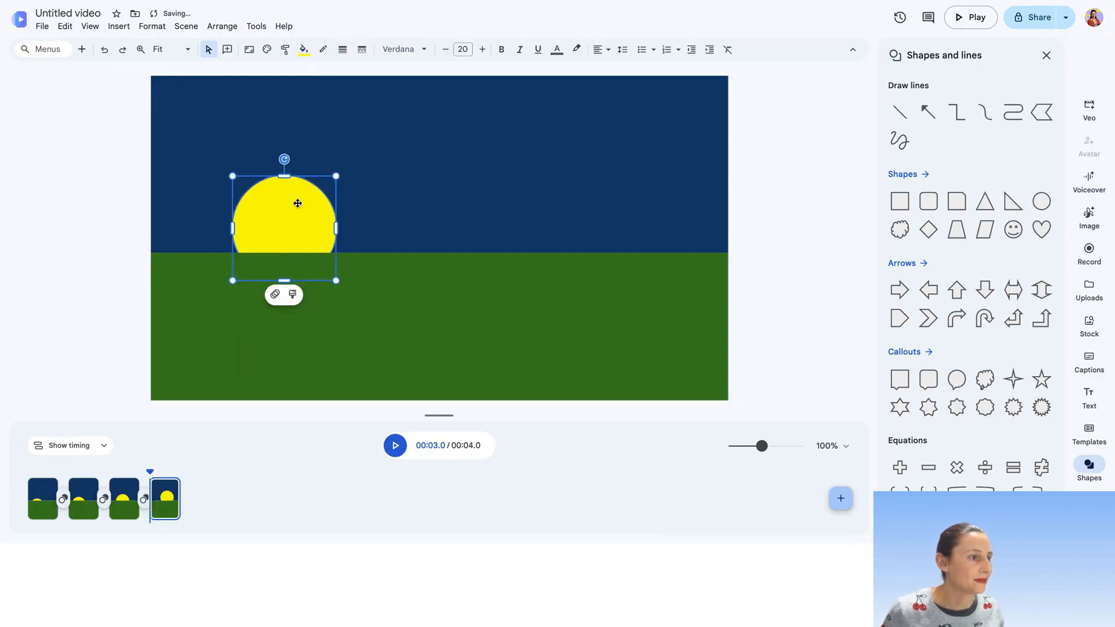
right_click(165, 500)
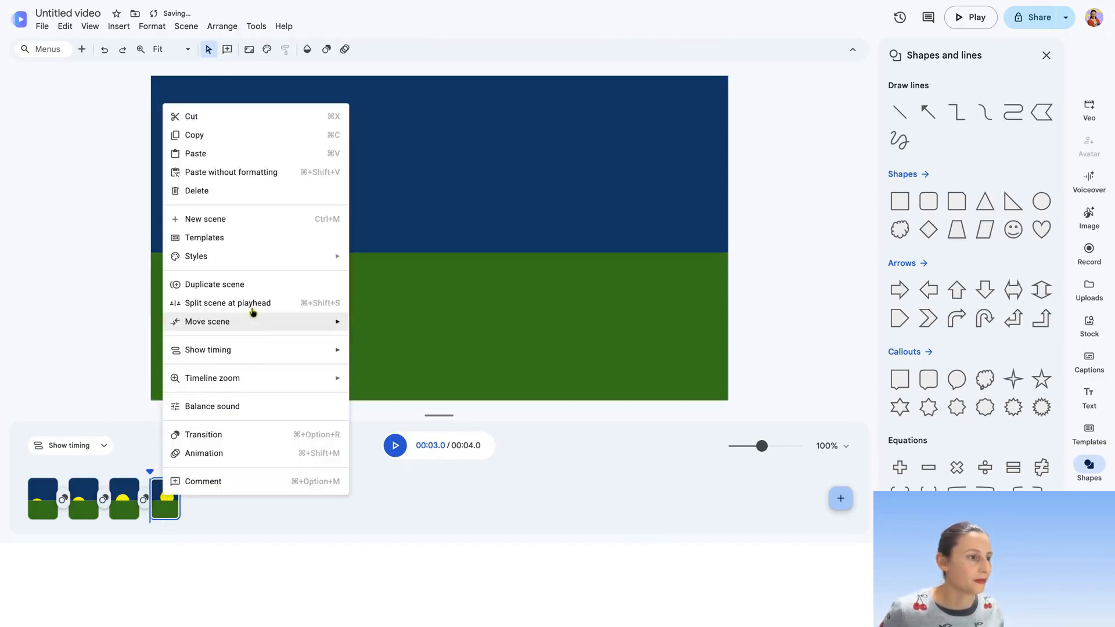
click(249, 287)
drag(311, 229, 336, 202)
Create the sixth and seventh scenes as successive duplicates, raising the sun clear of the ground and further right in each
right_click(205, 506)
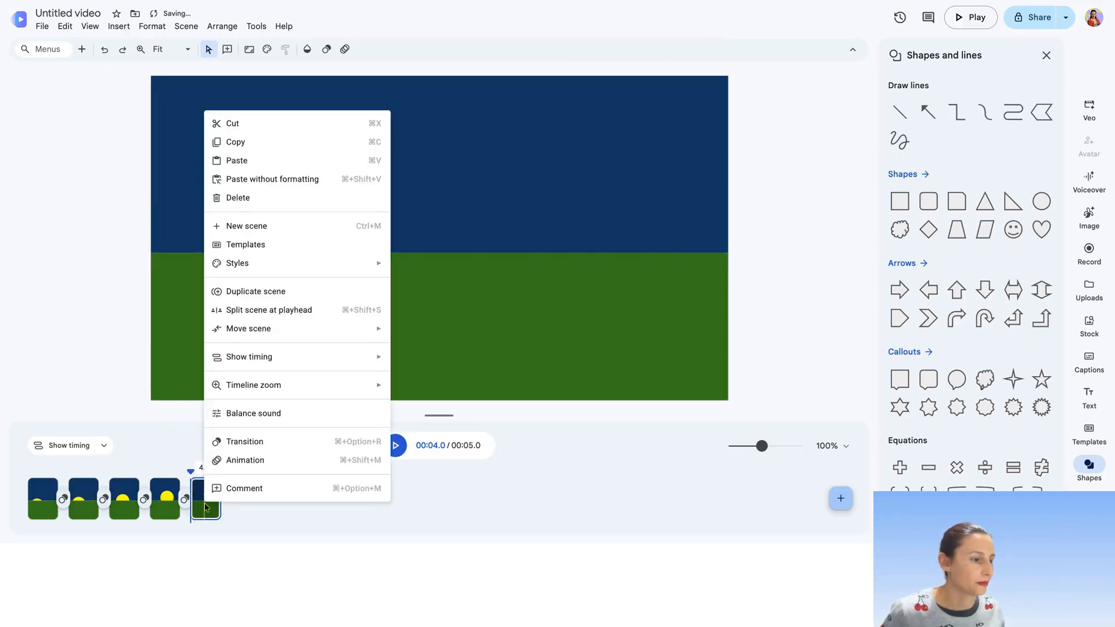
click(304, 290)
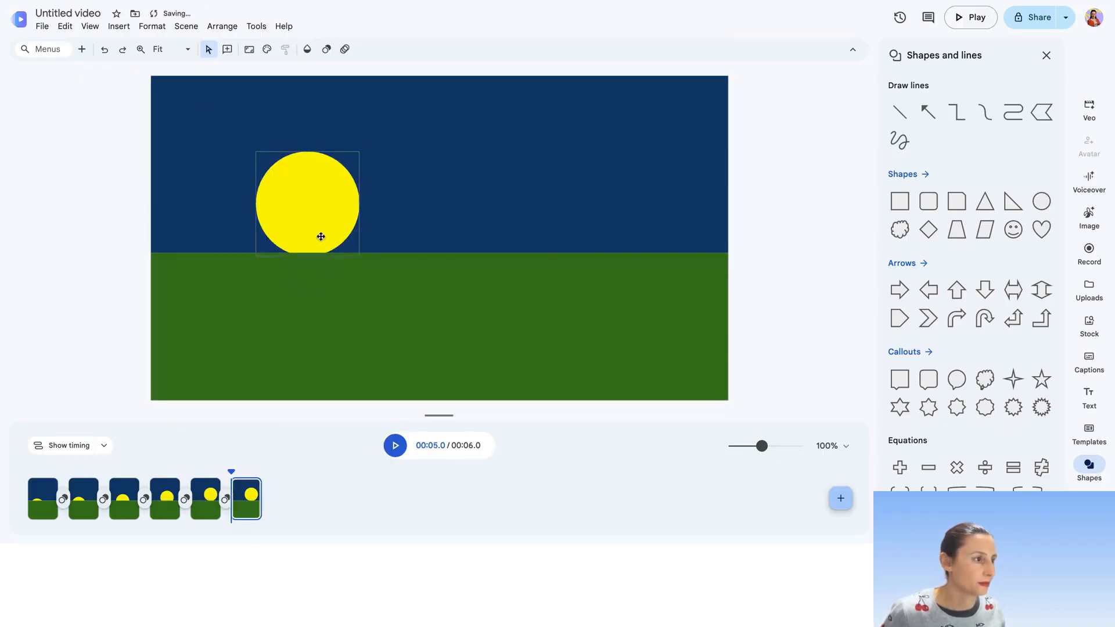
drag(319, 239, 339, 220)
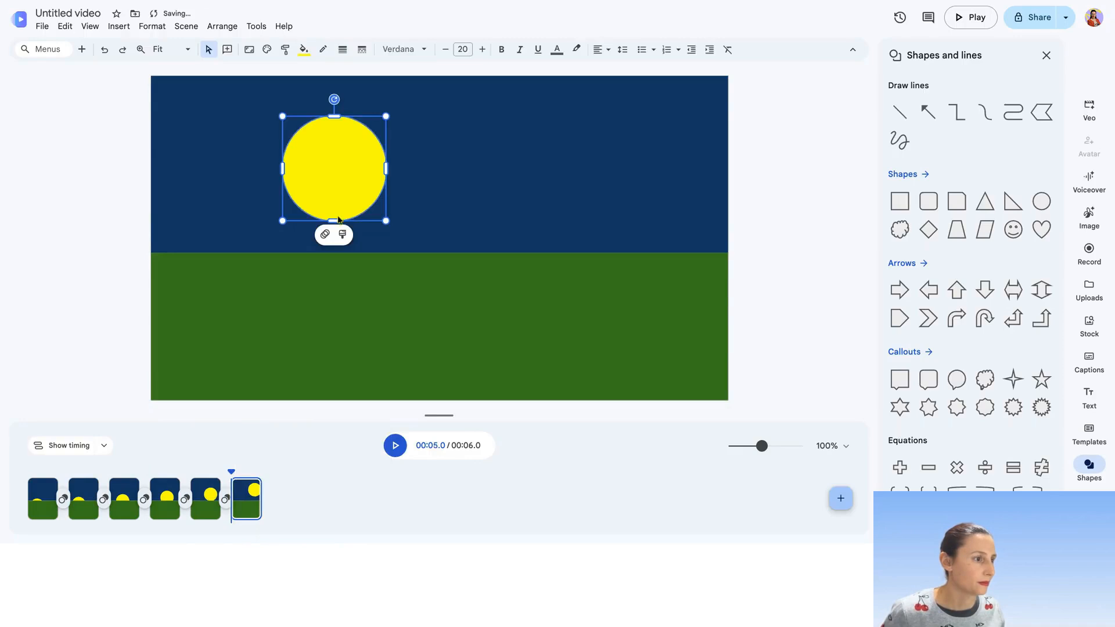
right_click(247, 498)
click(348, 281)
drag(348, 165, 391, 138)
Duplicate on to the eighth and ninth scenes, moving the sun right along the top of the sky and slightly down in the ninth
right_click(281, 497)
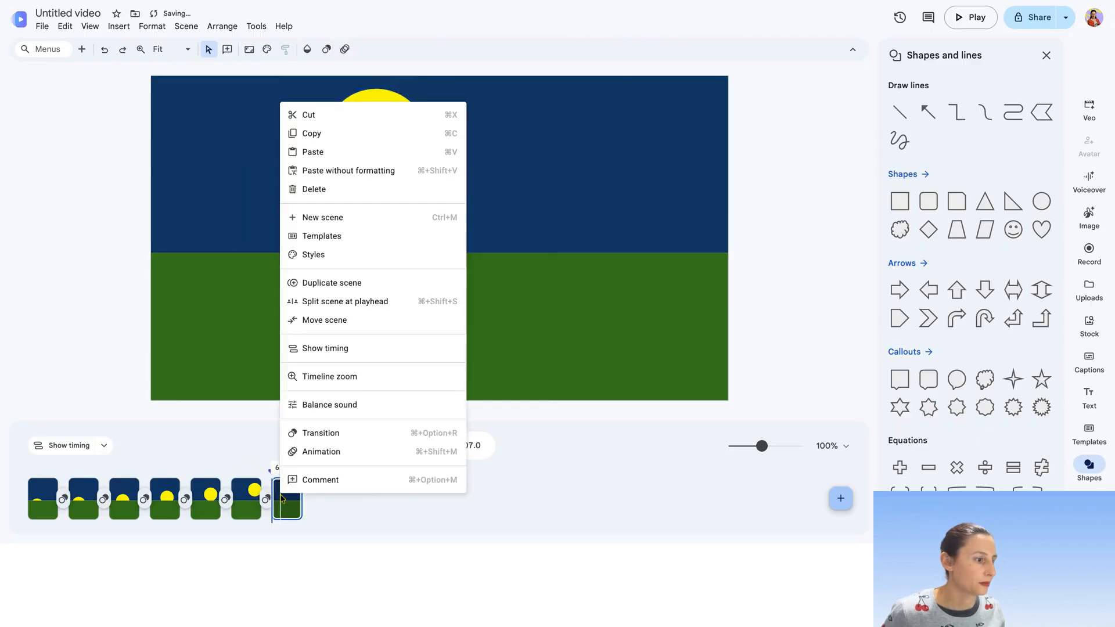
click(368, 281)
drag(392, 154, 436, 139)
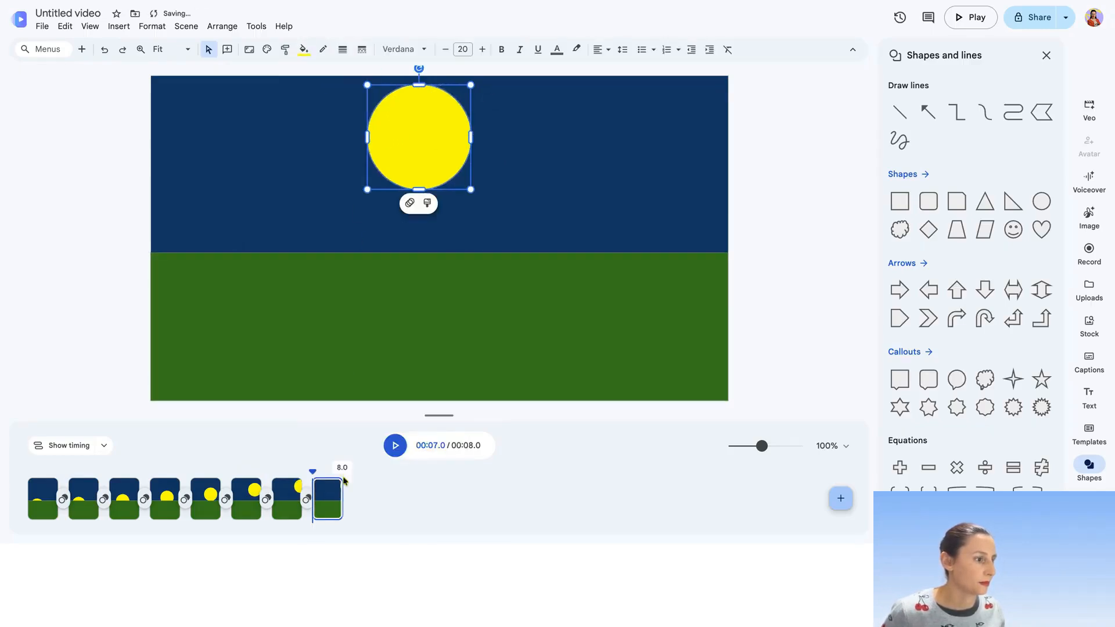
right_click(328, 499)
click(432, 283)
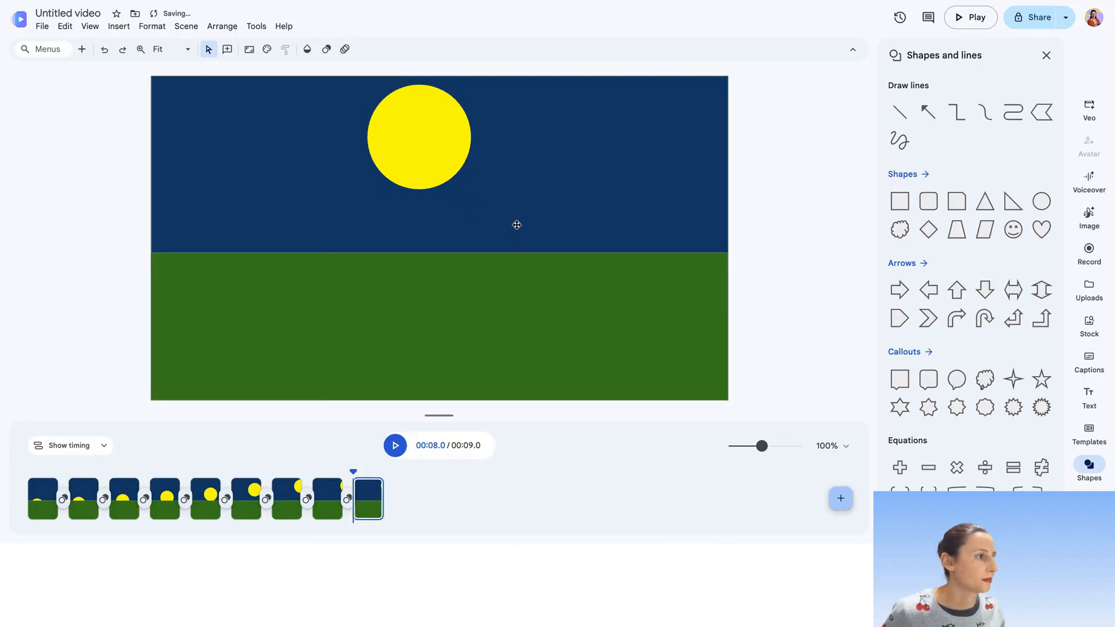
click(454, 137)
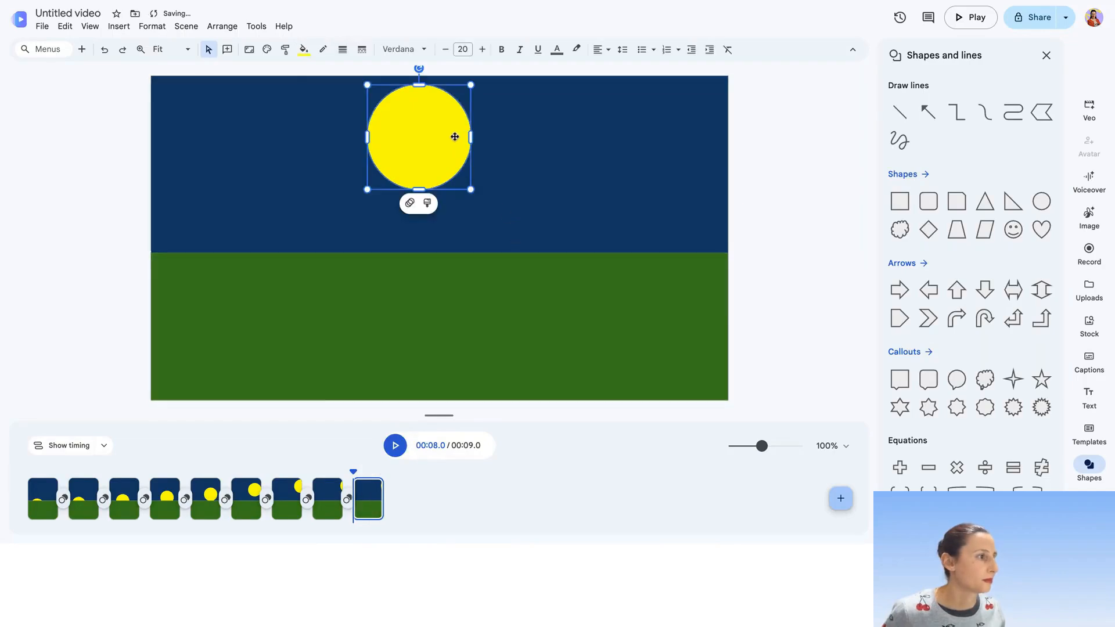
drag(487, 148, 487, 147)
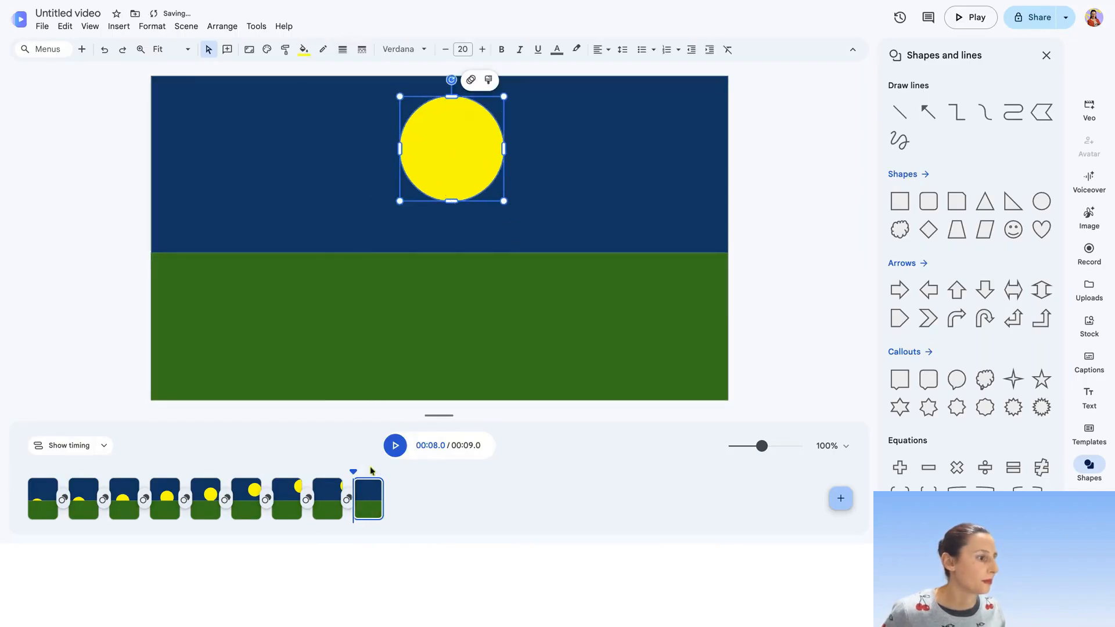
Duplicate on to the tenth and eleventh scenes, starting the sun's descent by moving it down and to the right in each
right_click(367, 497)
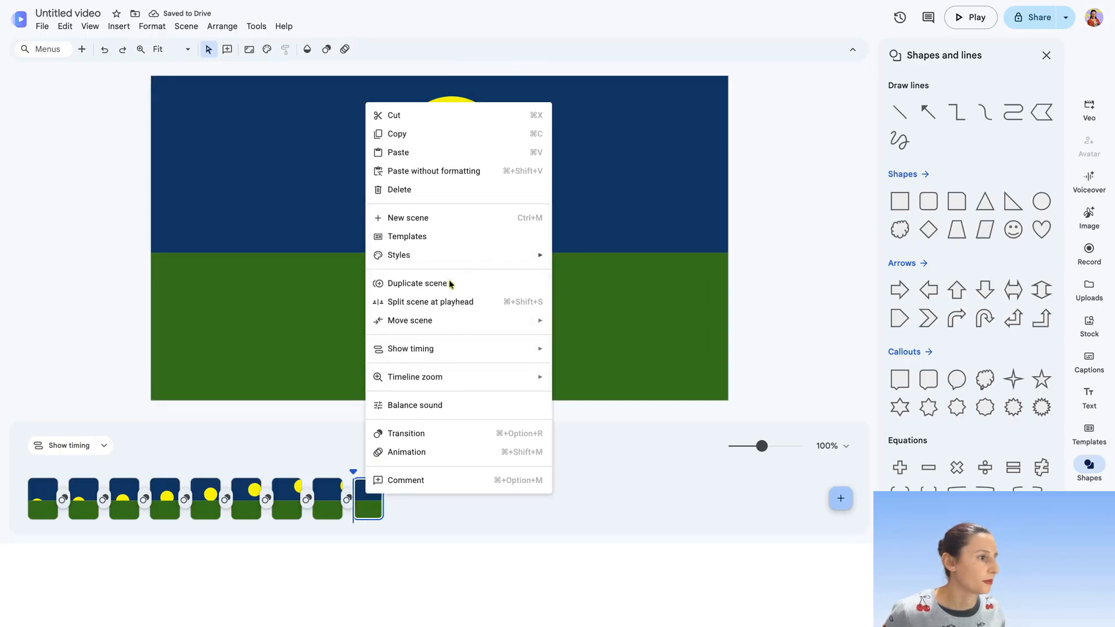
click(450, 283)
click(483, 154)
drag(511, 169, 518, 176)
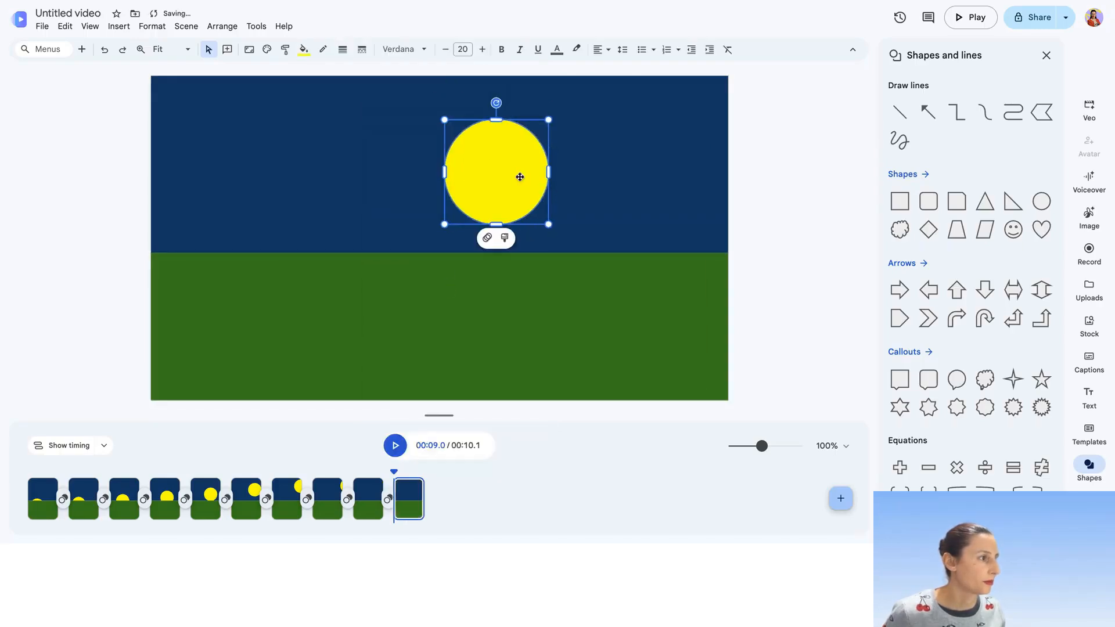
right_click(404, 514)
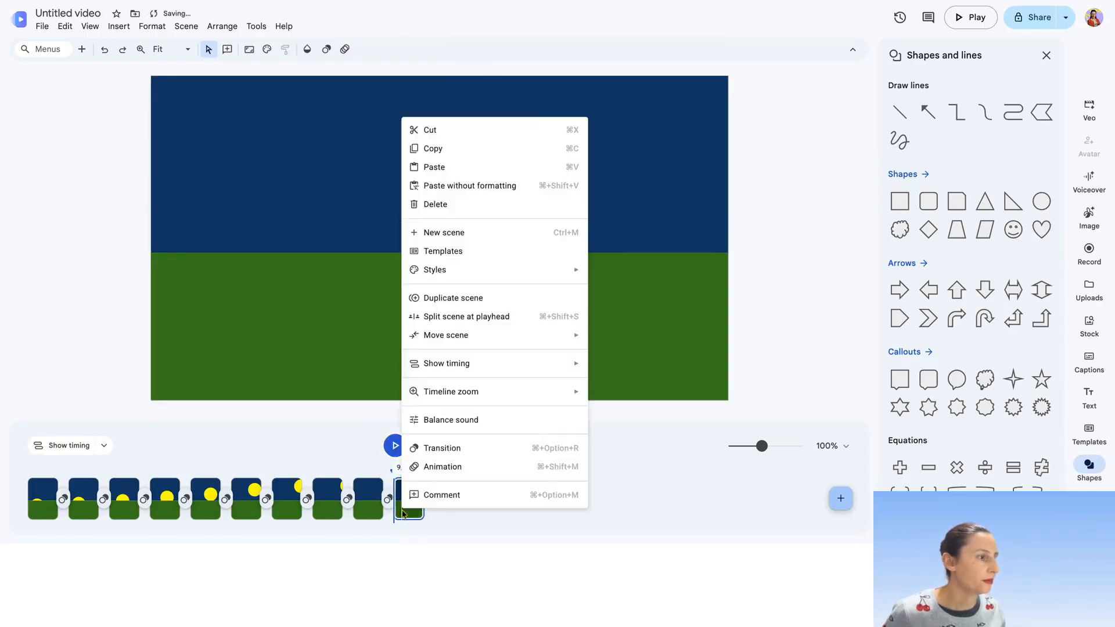
click(498, 296)
drag(516, 203, 553, 217)
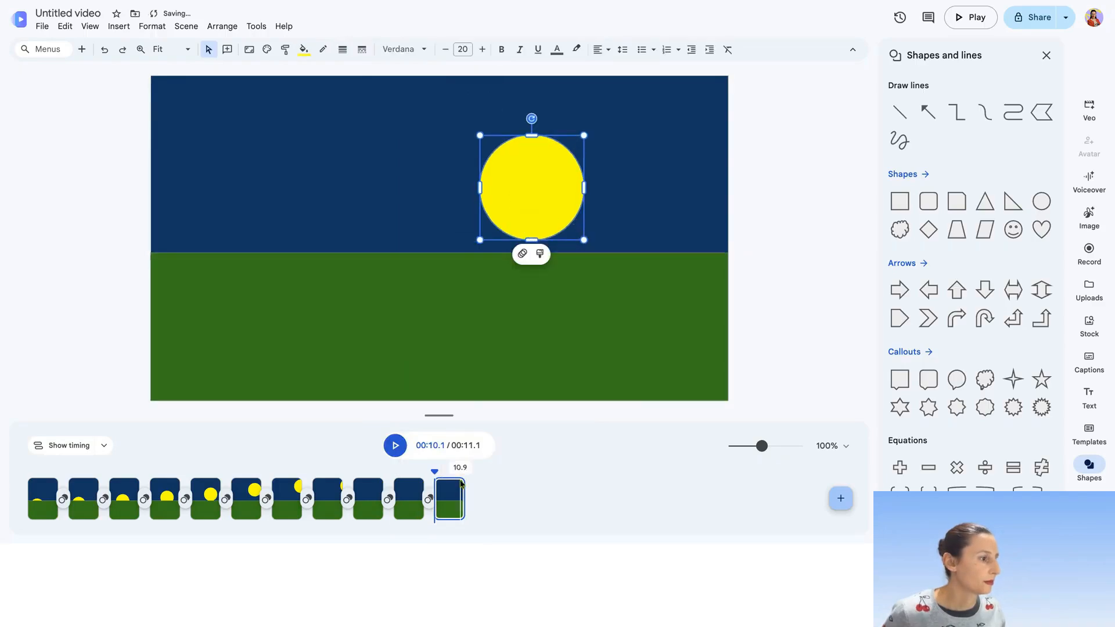
Add the twelfth and thirteenth scenes by duplication, lowering the sun to the right so it sinks partly behind the green ground
right_click(449, 494)
click(540, 278)
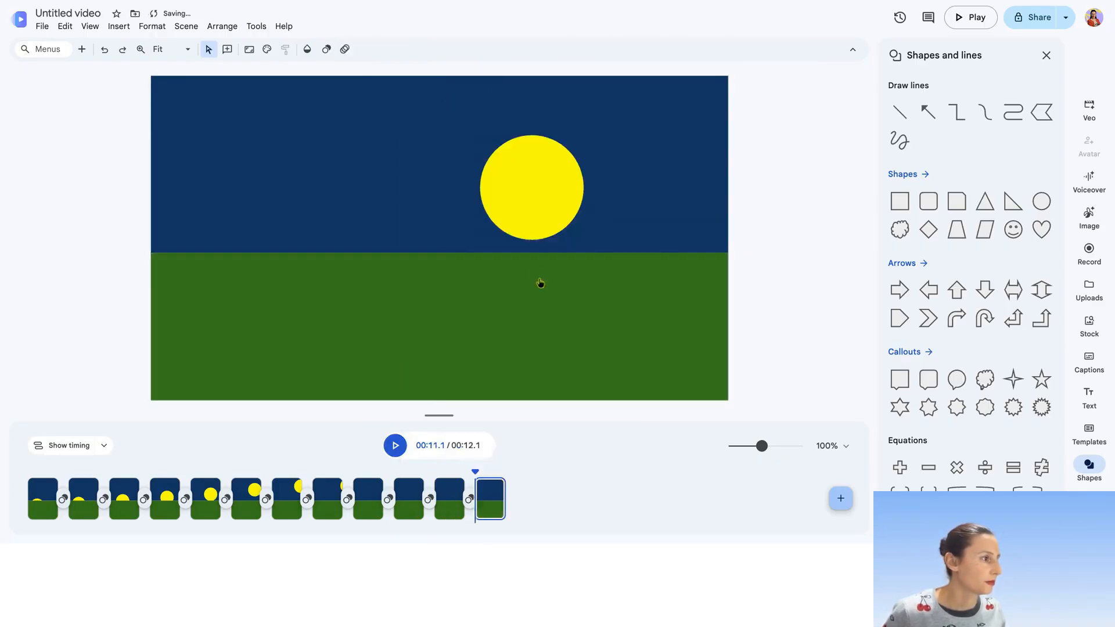
drag(539, 202, 582, 224)
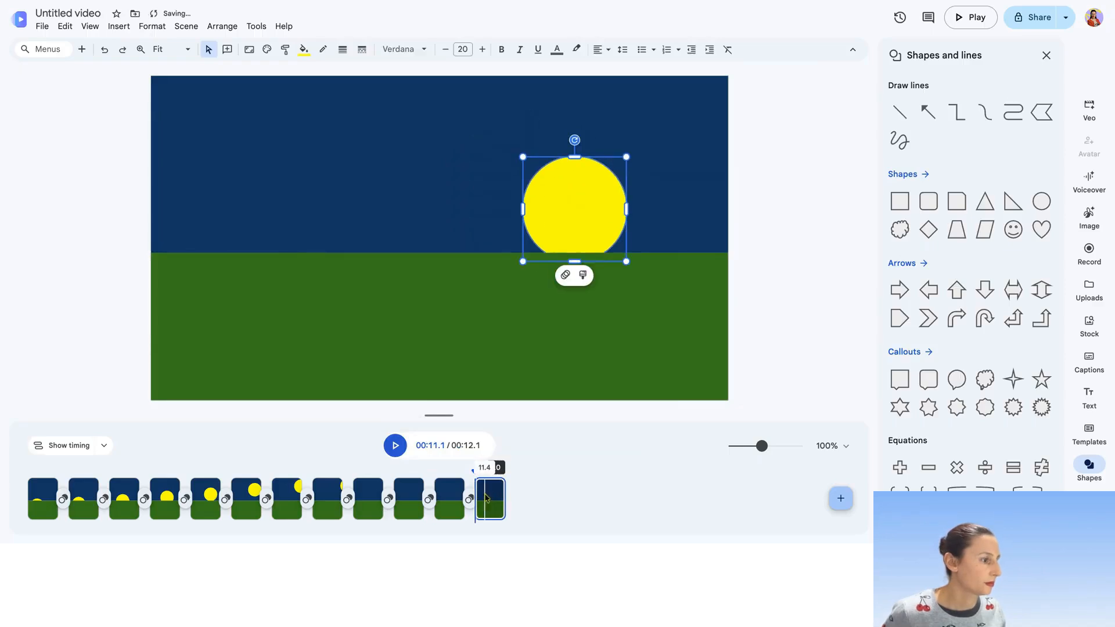
right_click(487, 498)
click(580, 281)
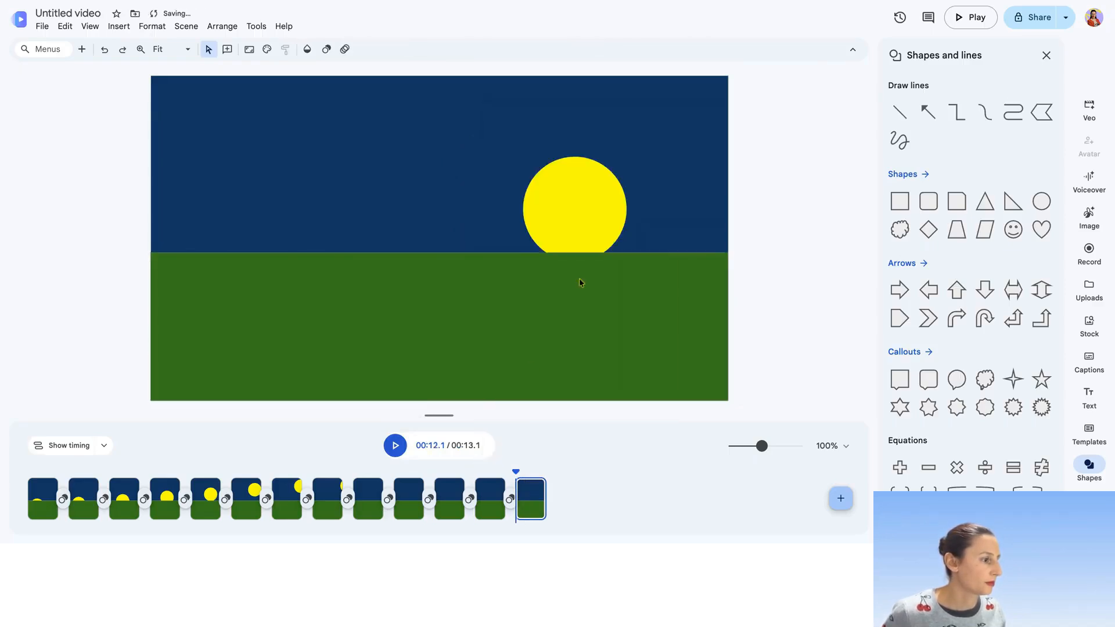
drag(585, 221, 621, 239)
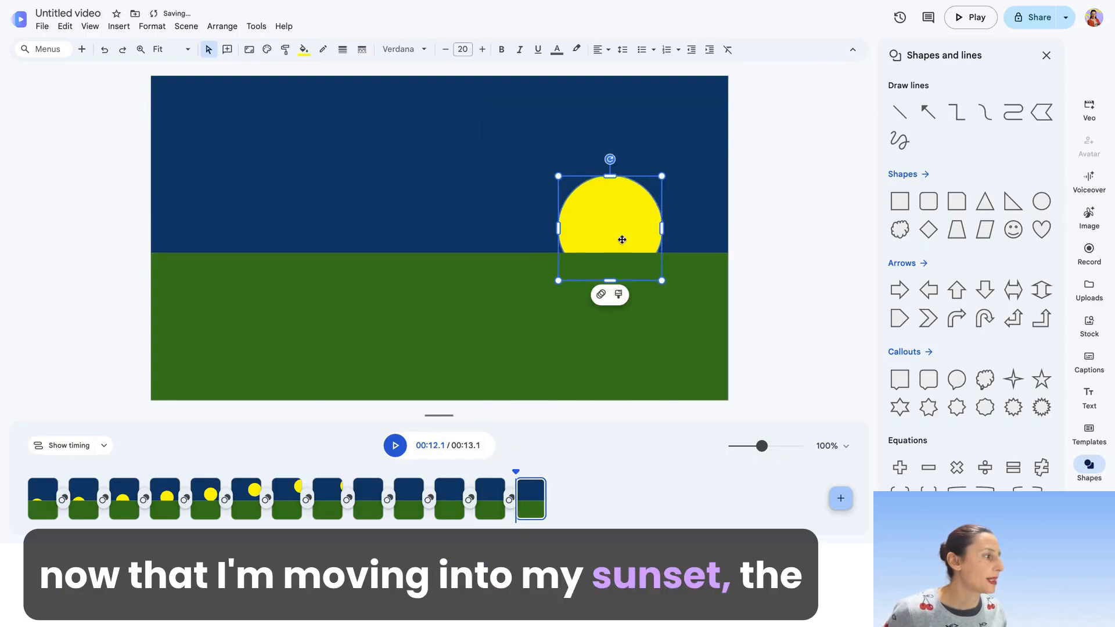
Add the fourteenth and fifteenth scenes by duplication, lowering the sun further right until less than half of it shows
right_click(533, 511)
click(624, 294)
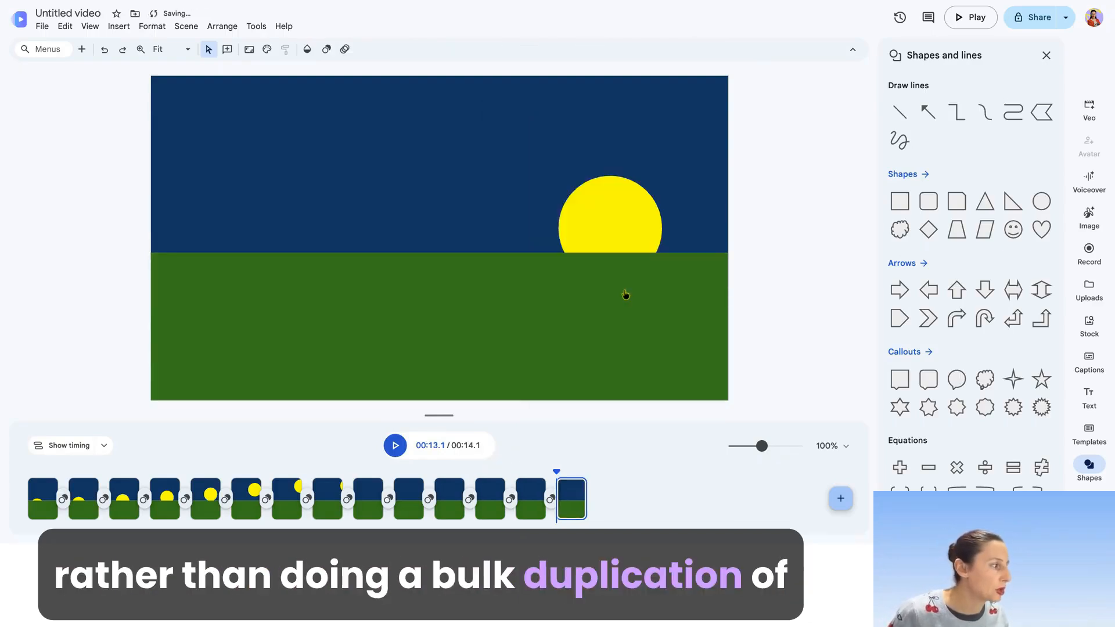
drag(627, 219, 660, 241)
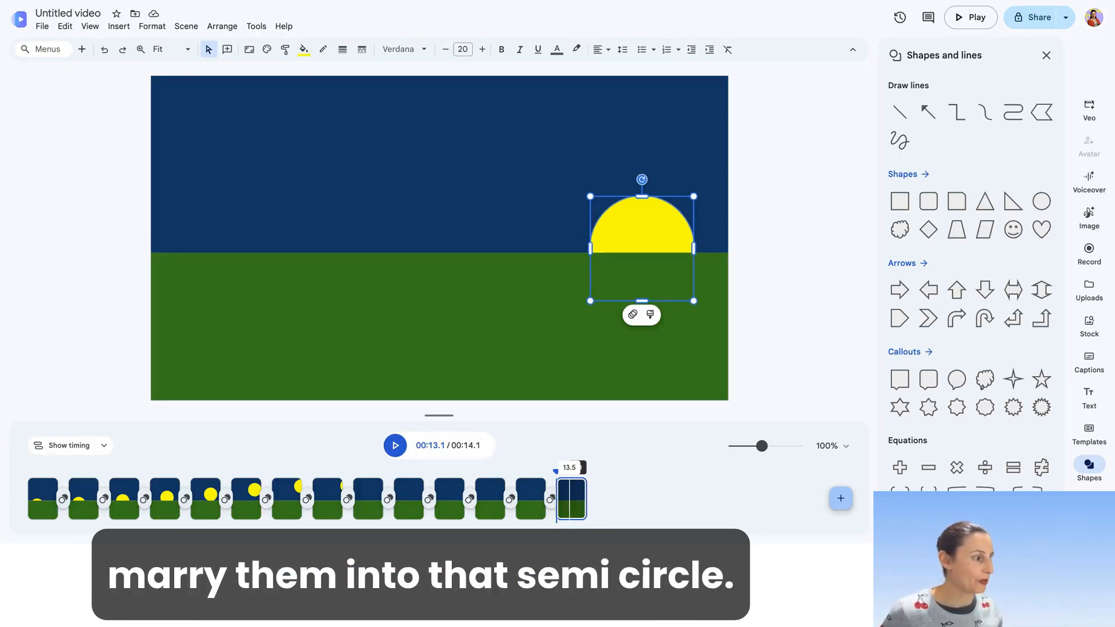
right_click(572, 498)
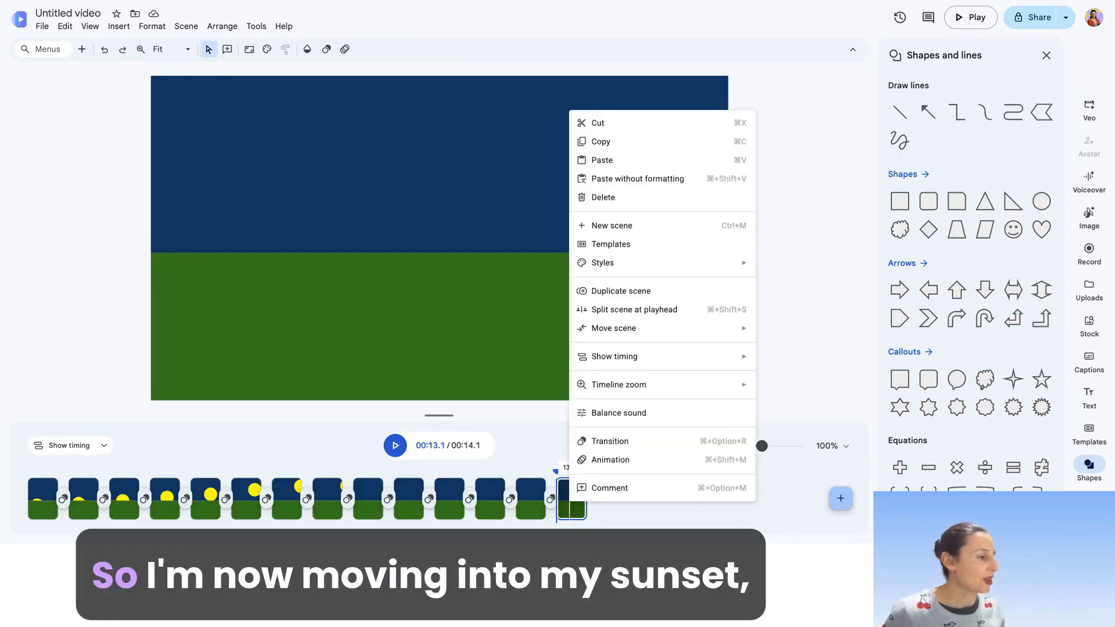
click(656, 292)
drag(652, 244, 678, 263)
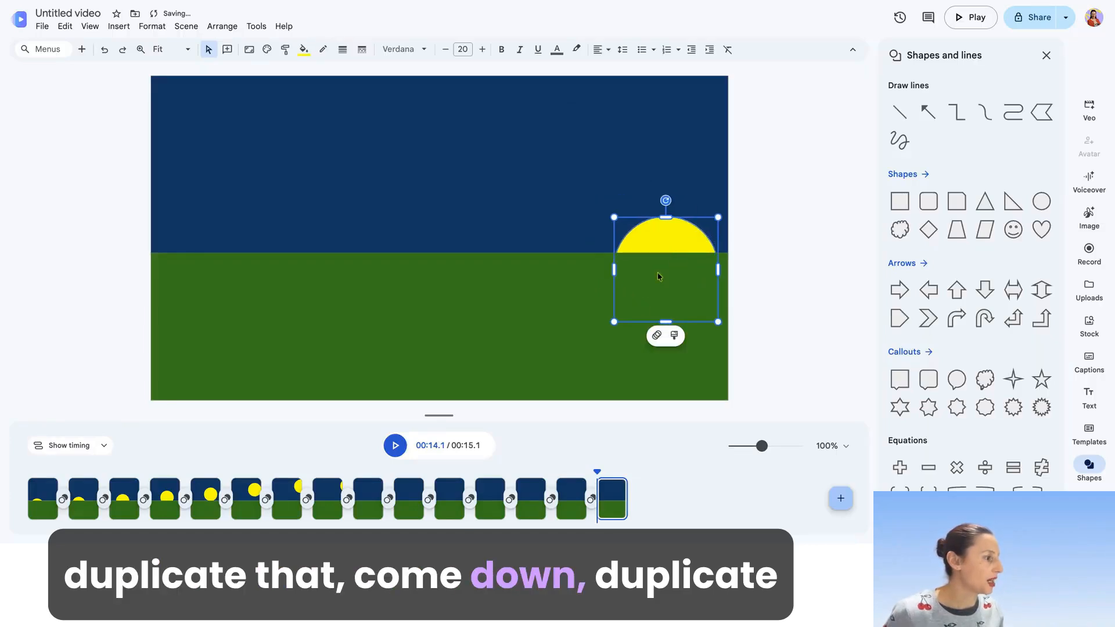
Lower the sun almost below the horizon in a duplicate of the fifteenth scene, and return the playhead to the start of the timeline
right_click(615, 507)
click(705, 289)
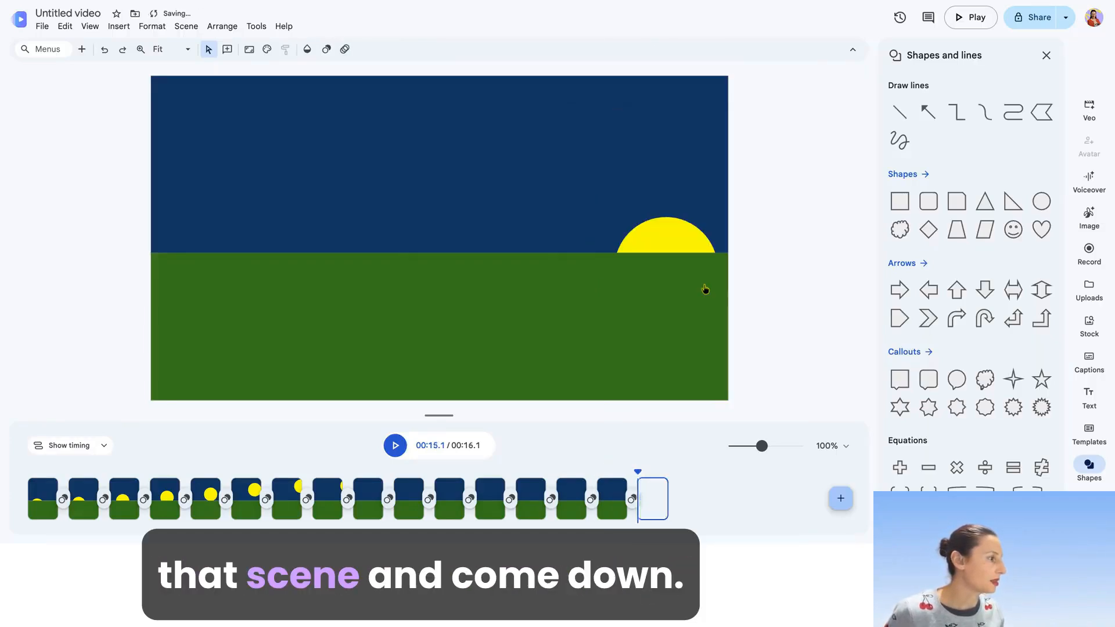
click(678, 226)
drag(678, 225, 688, 257)
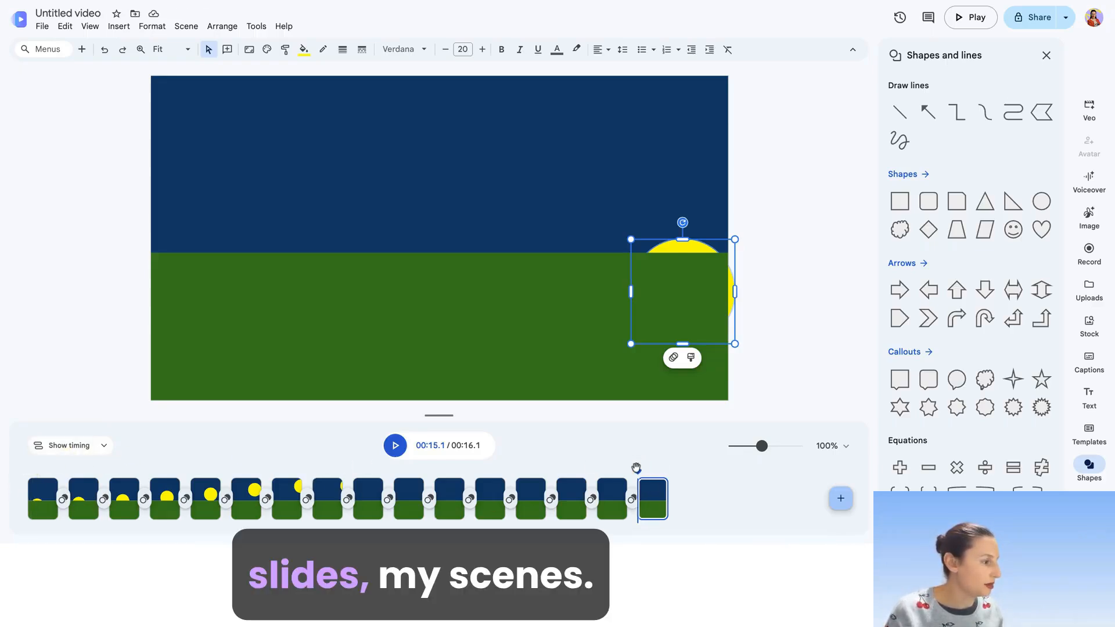
click(27, 467)
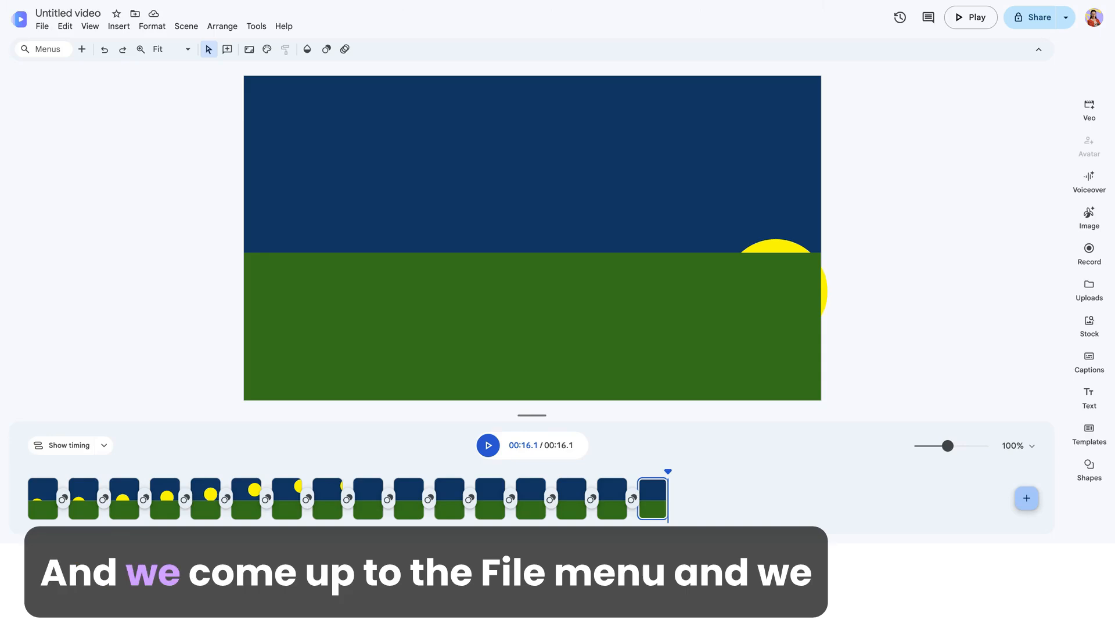
Download the finished video as a GIF animation
click(43, 26)
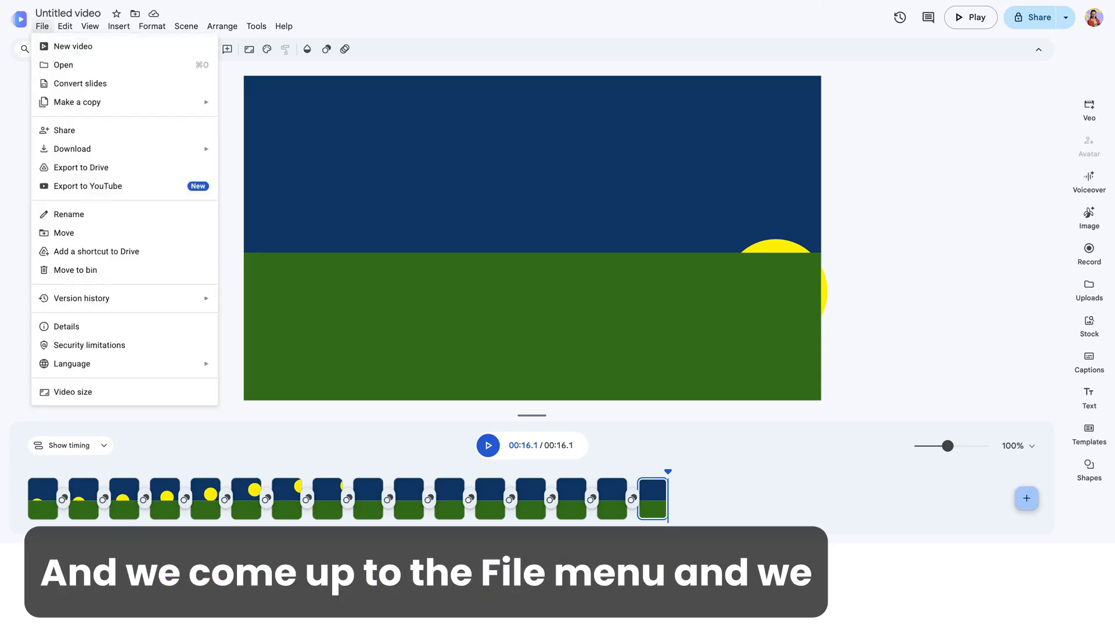
mouse_move(195, 150)
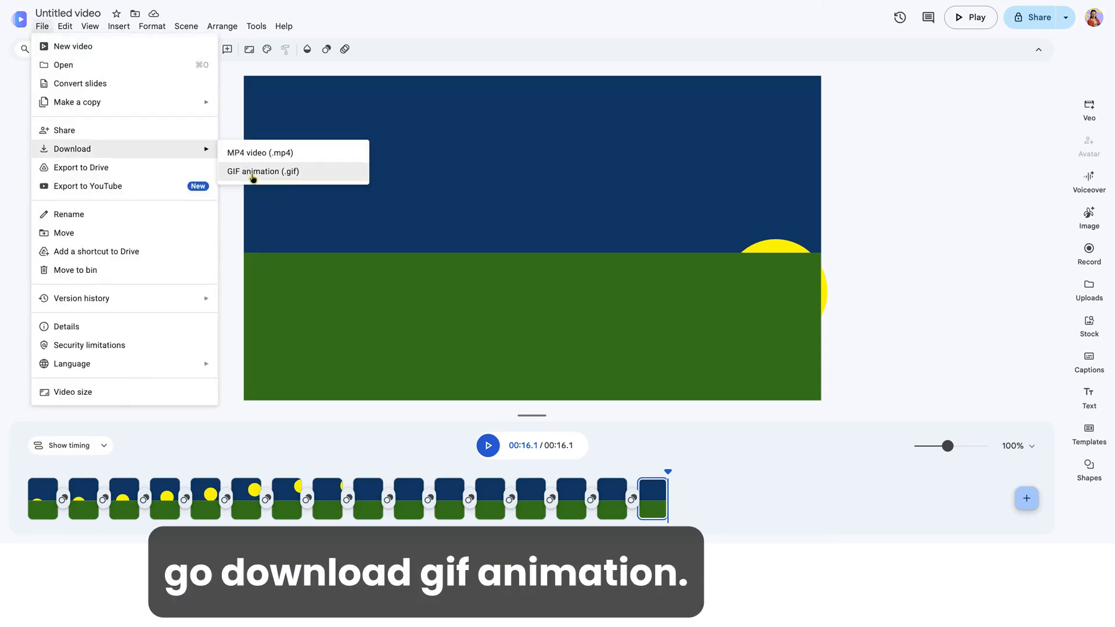
click(252, 173)
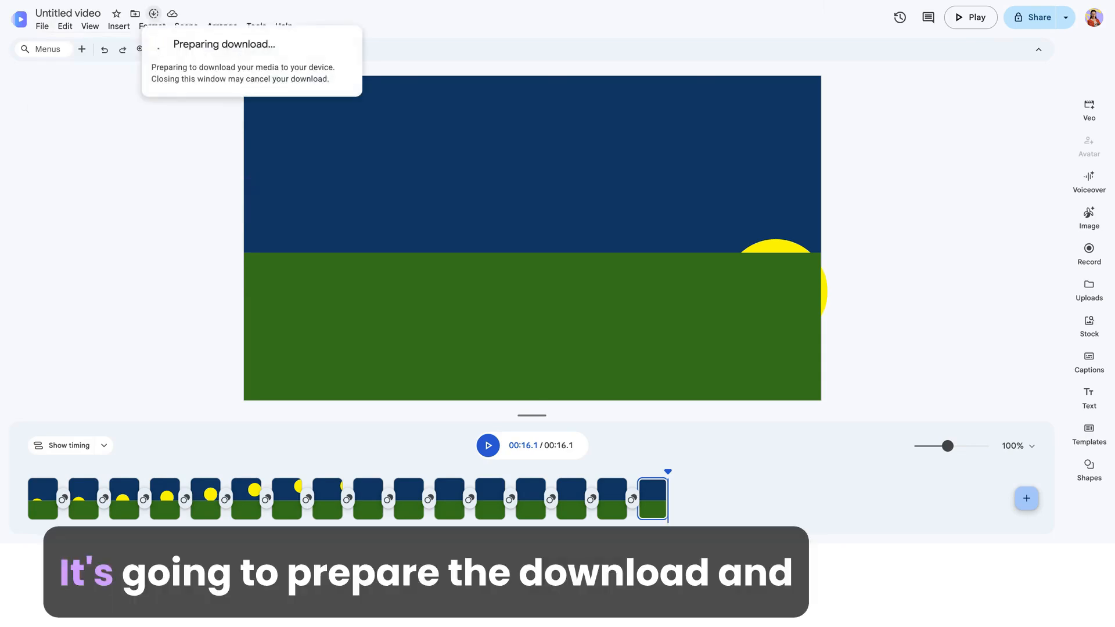